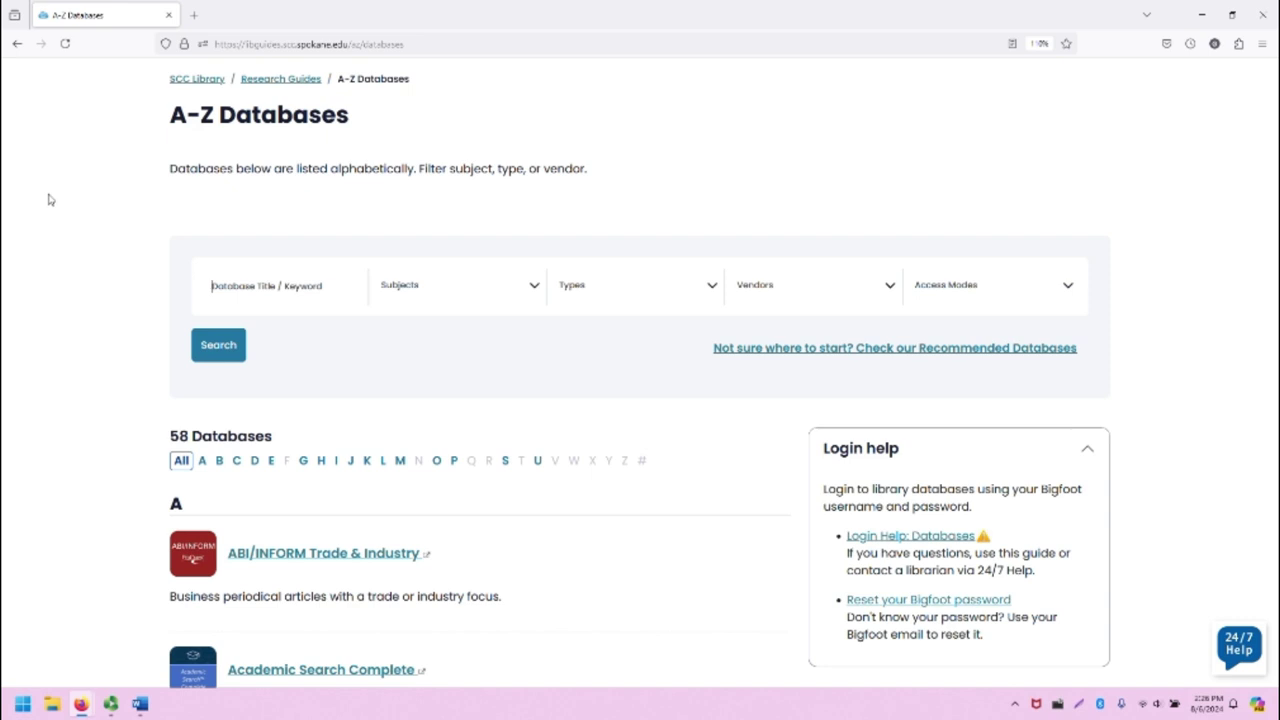
Filter the A-Z database list to the letter P and open the ProQuest database.
click(455, 462)
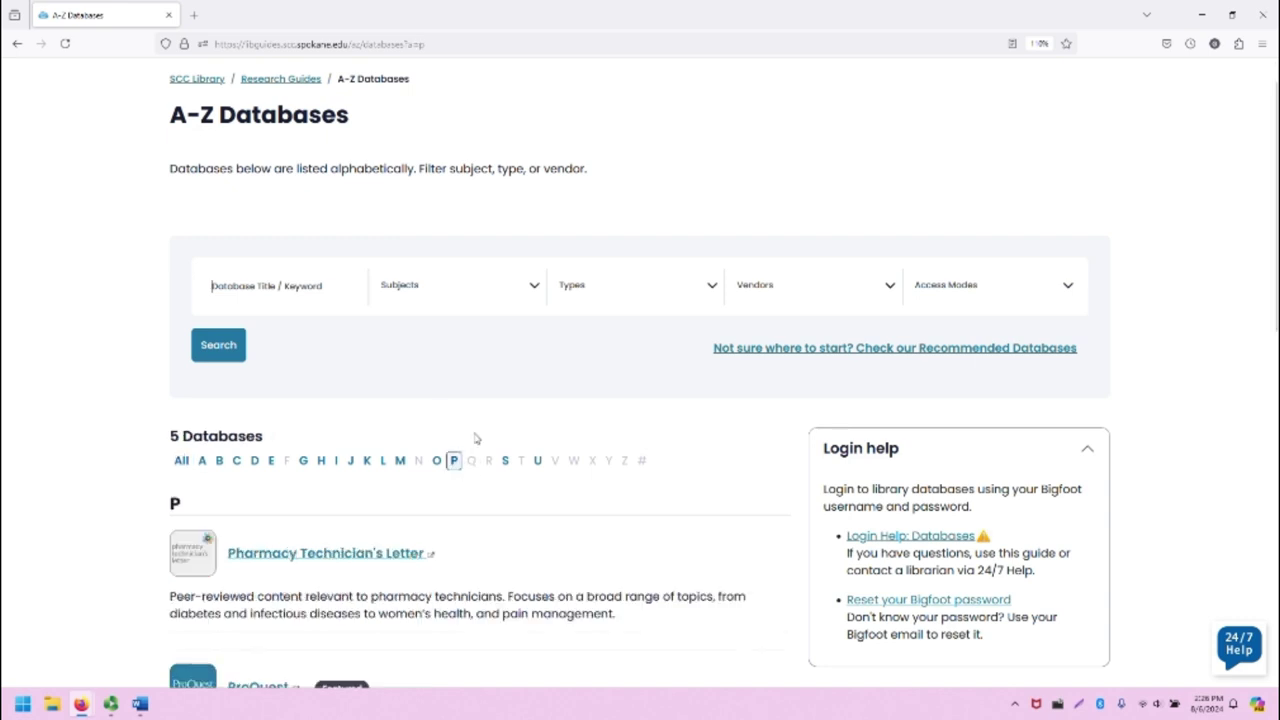
scroll(522, 402, down, 5)
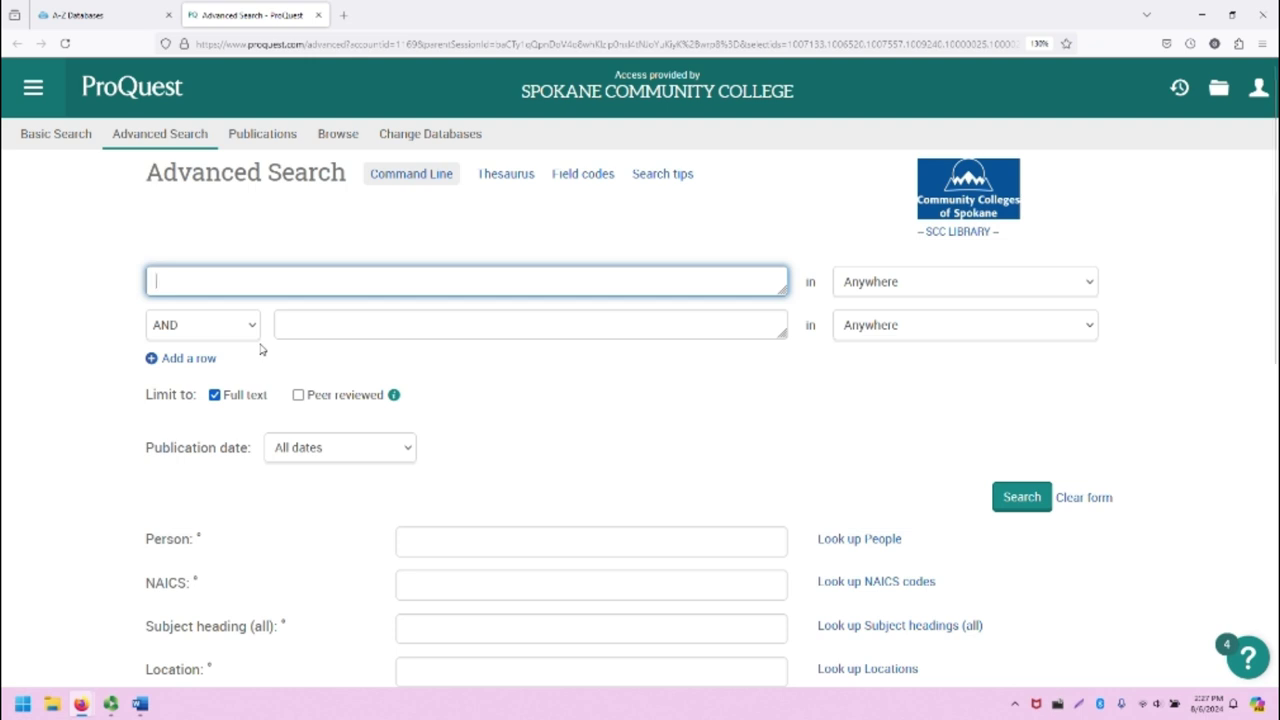
Look through ProQuest's main navigation menu, including the selected databases and All Databases entries, and close it.
click(32, 88)
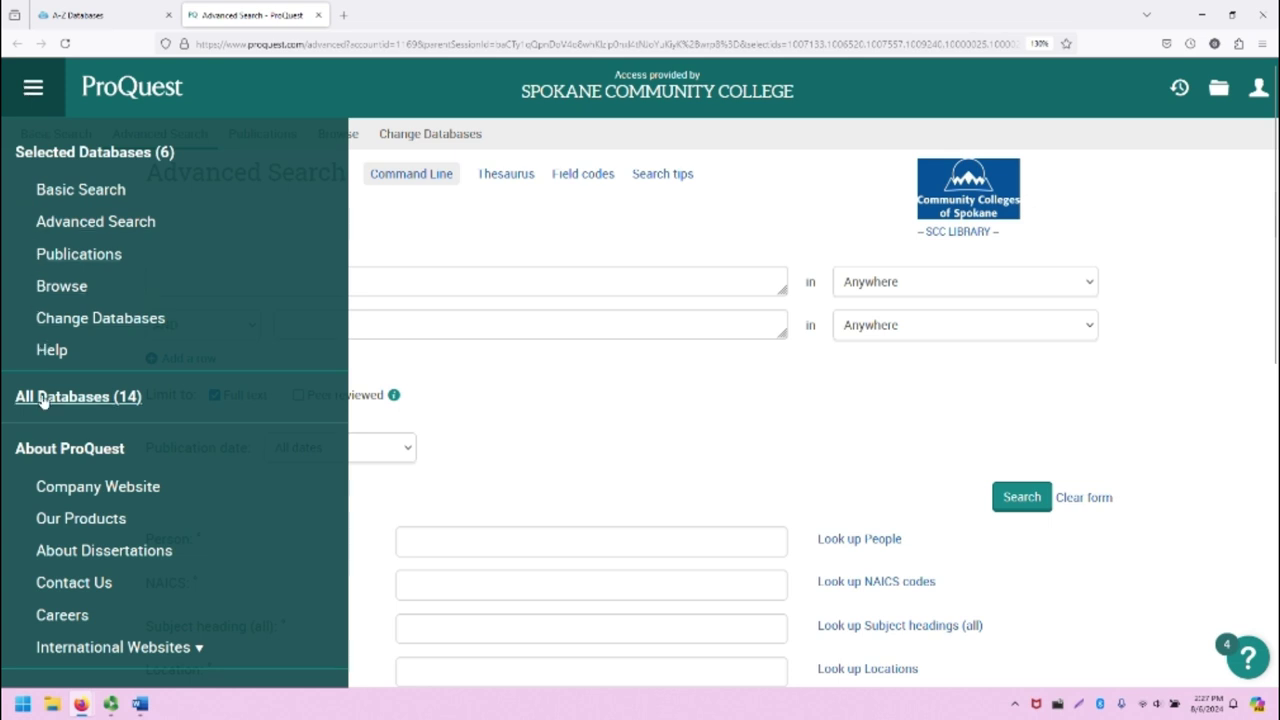
scroll(38, 470, down, 2)
scroll(36, 490, up, 2)
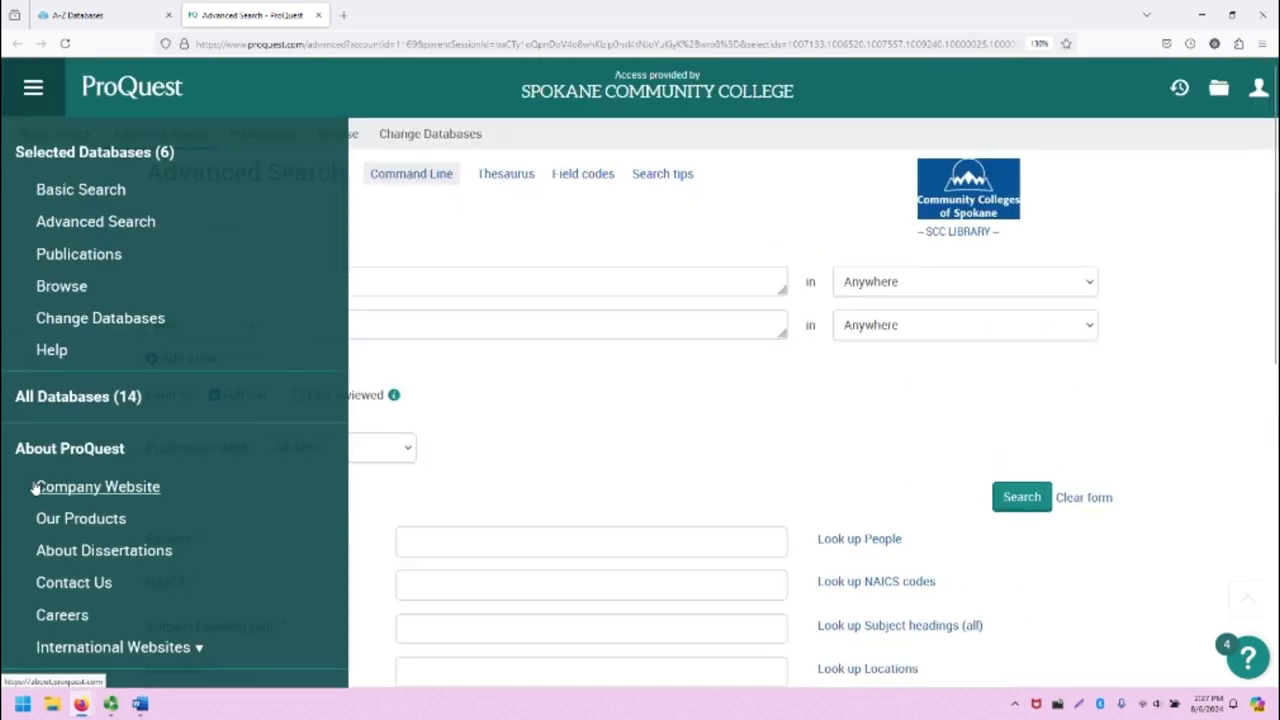
click(23, 93)
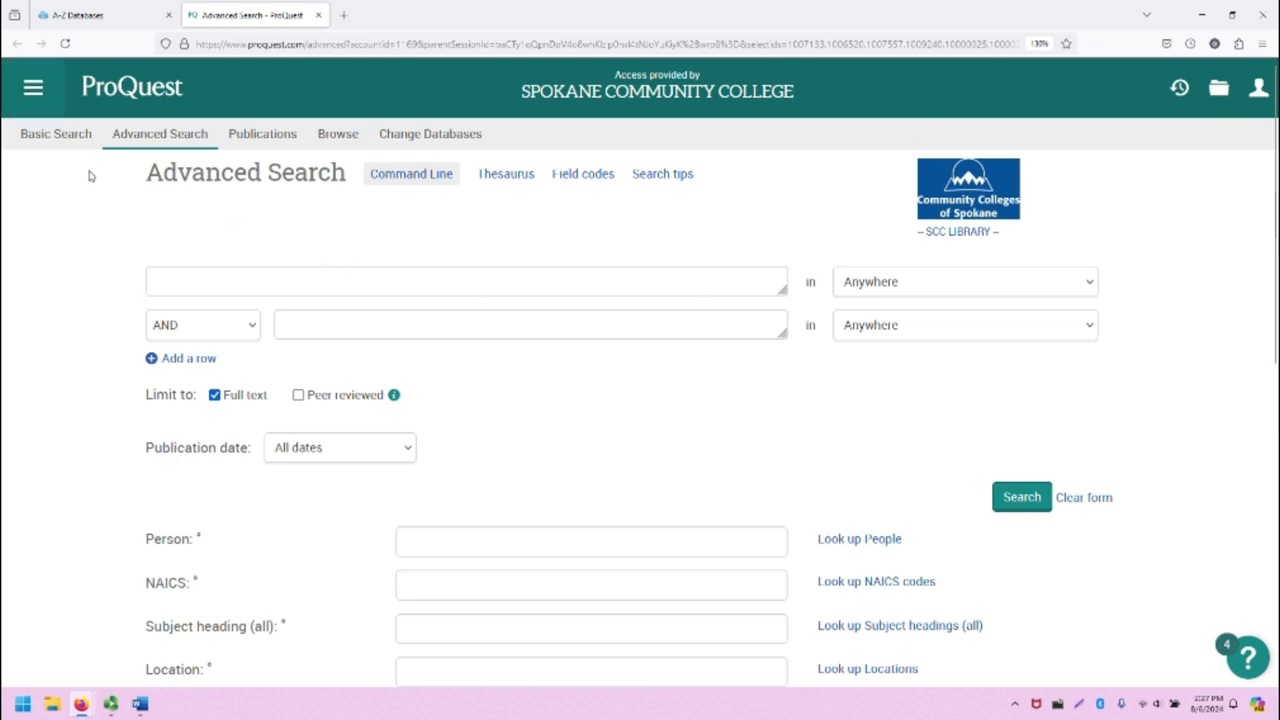
View the Basic Search and Publications pages, returning to Advanced Search after each.
click(40, 138)
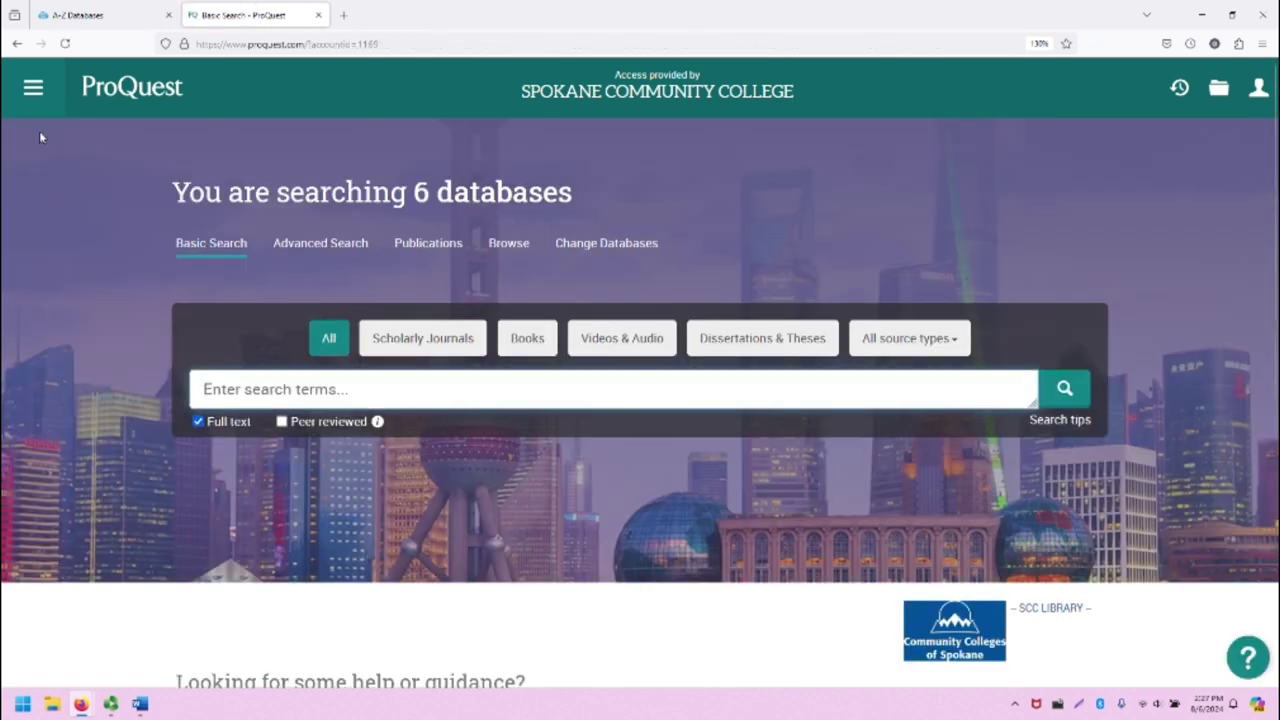
key(alt+Left)
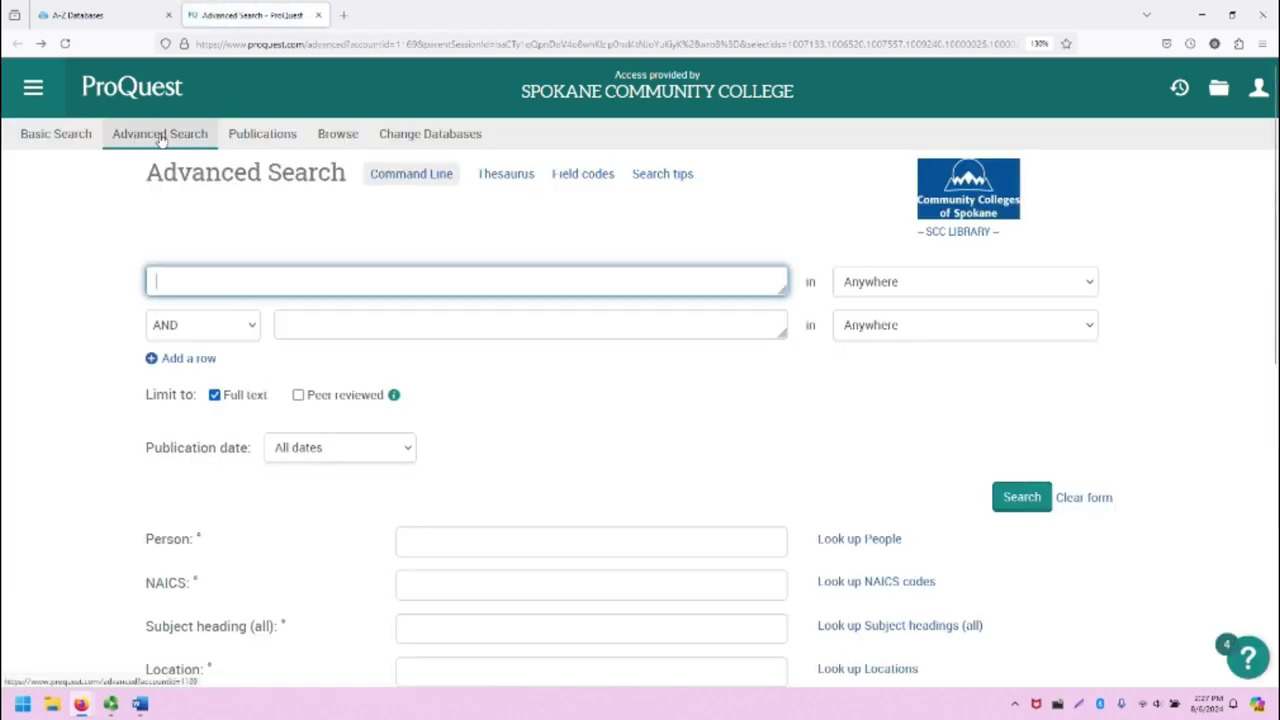
click(249, 134)
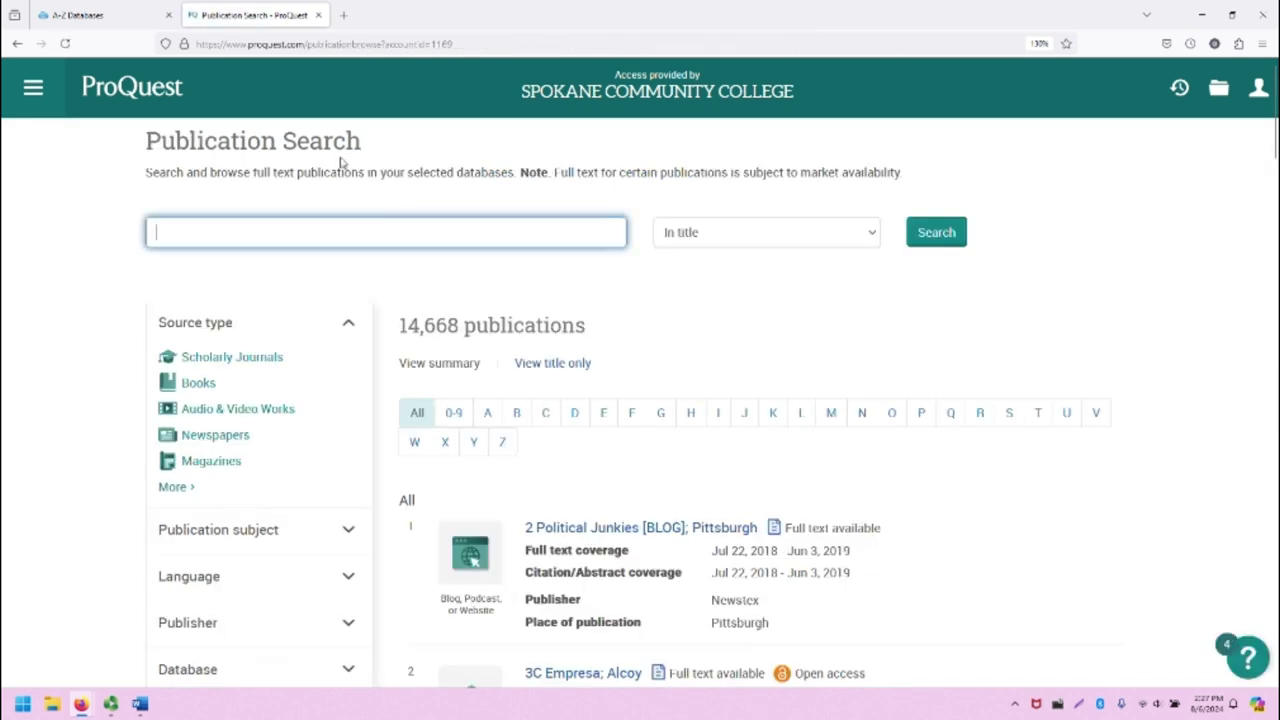
key(alt+Left)
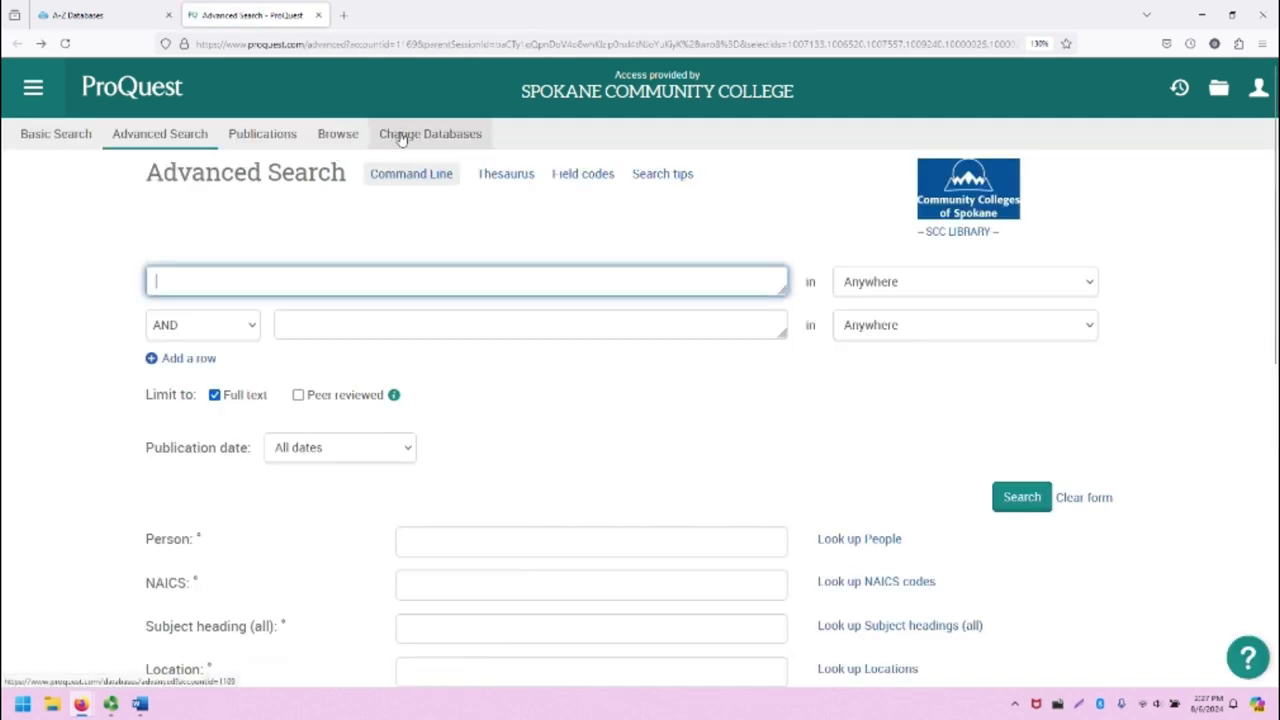
Review which databases are selected in the Change Databases list and return to the Advanced Search form.
click(400, 137)
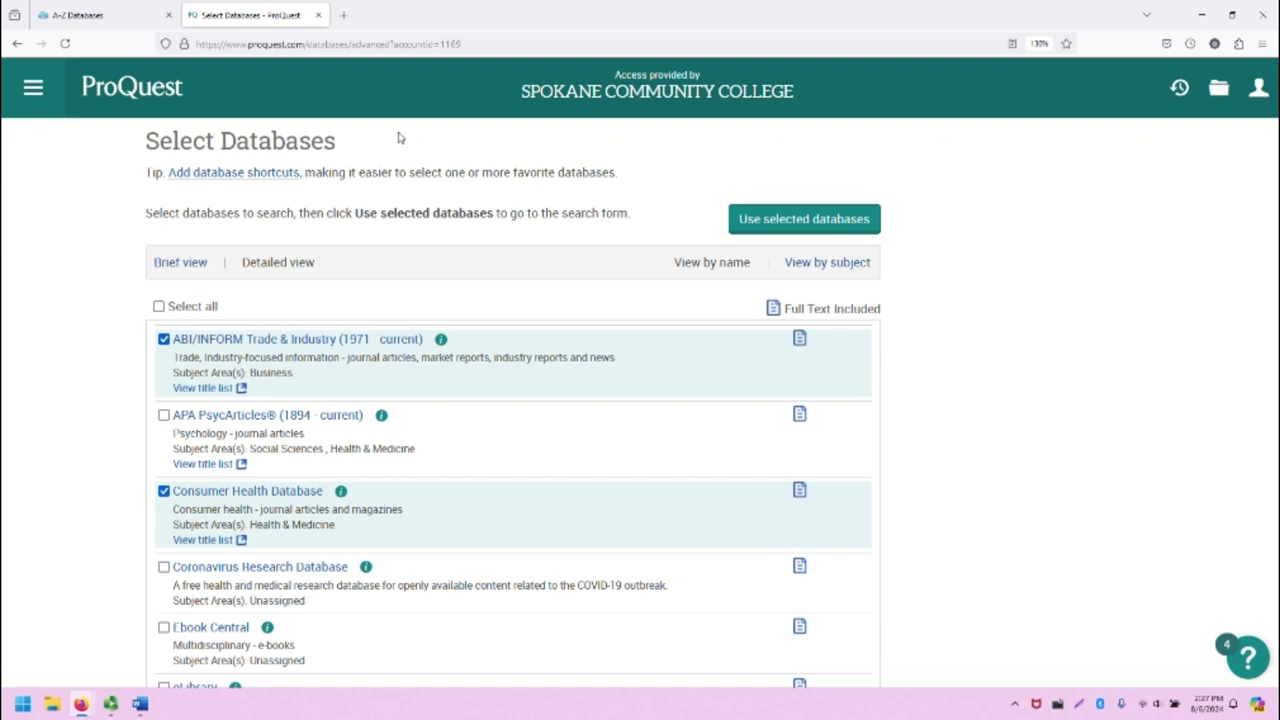
scroll(323, 420, down, 3)
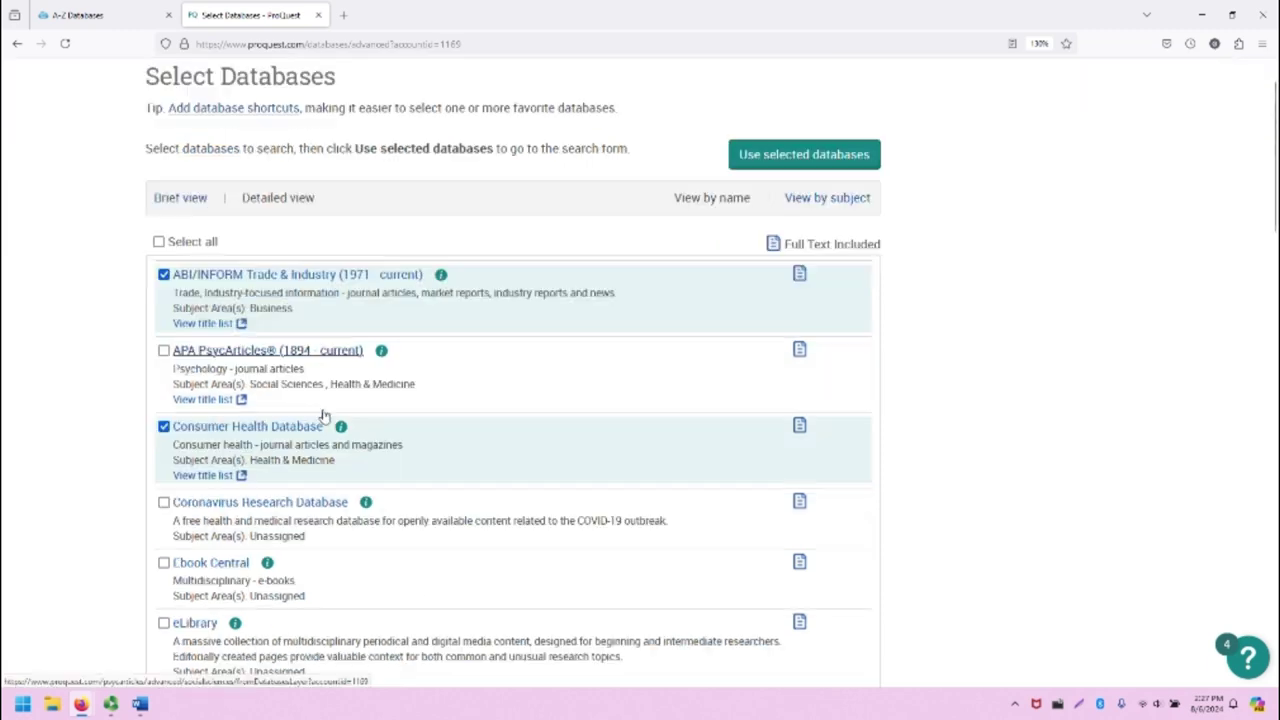
scroll(323, 420, down, 5)
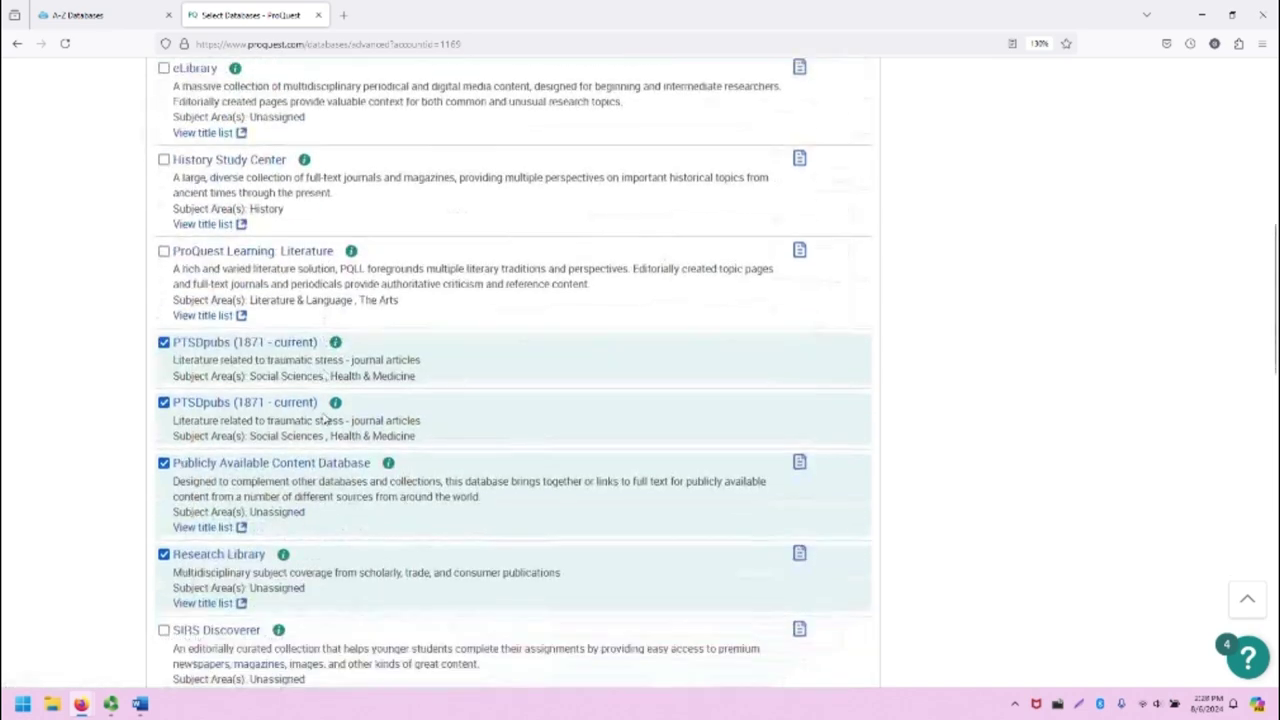
scroll(323, 420, down, 8)
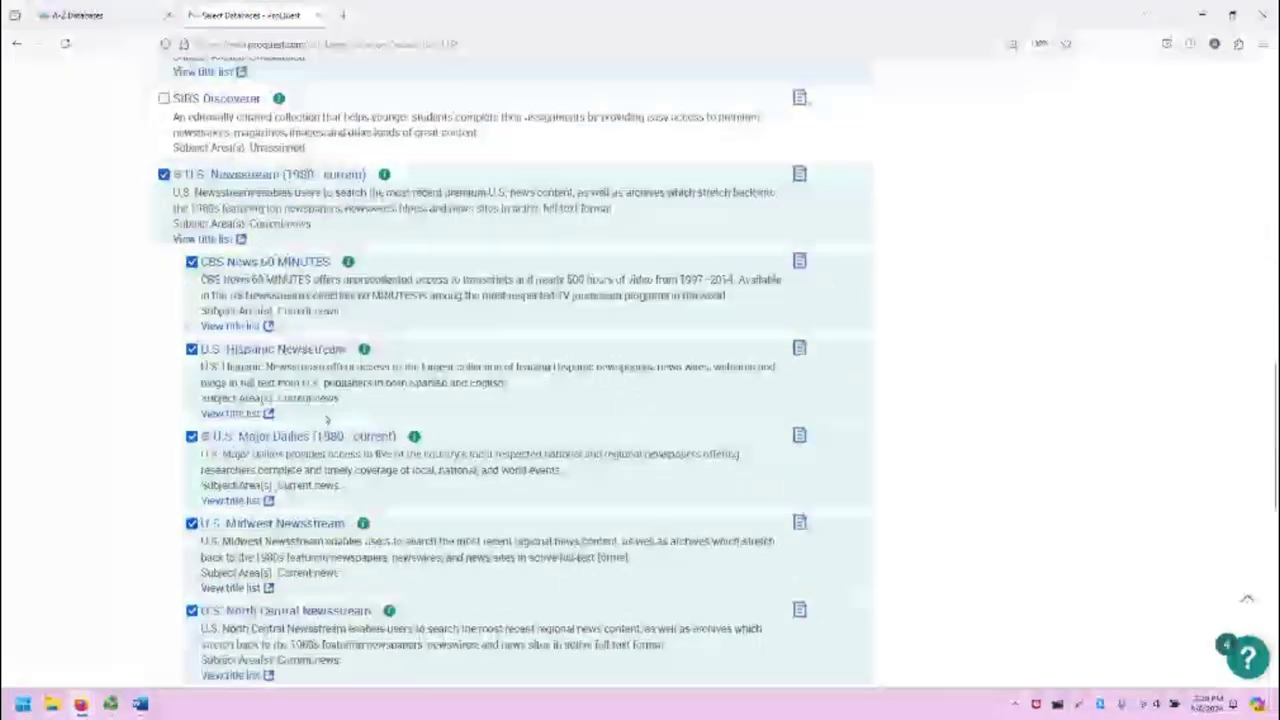
scroll(323, 420, down, 3)
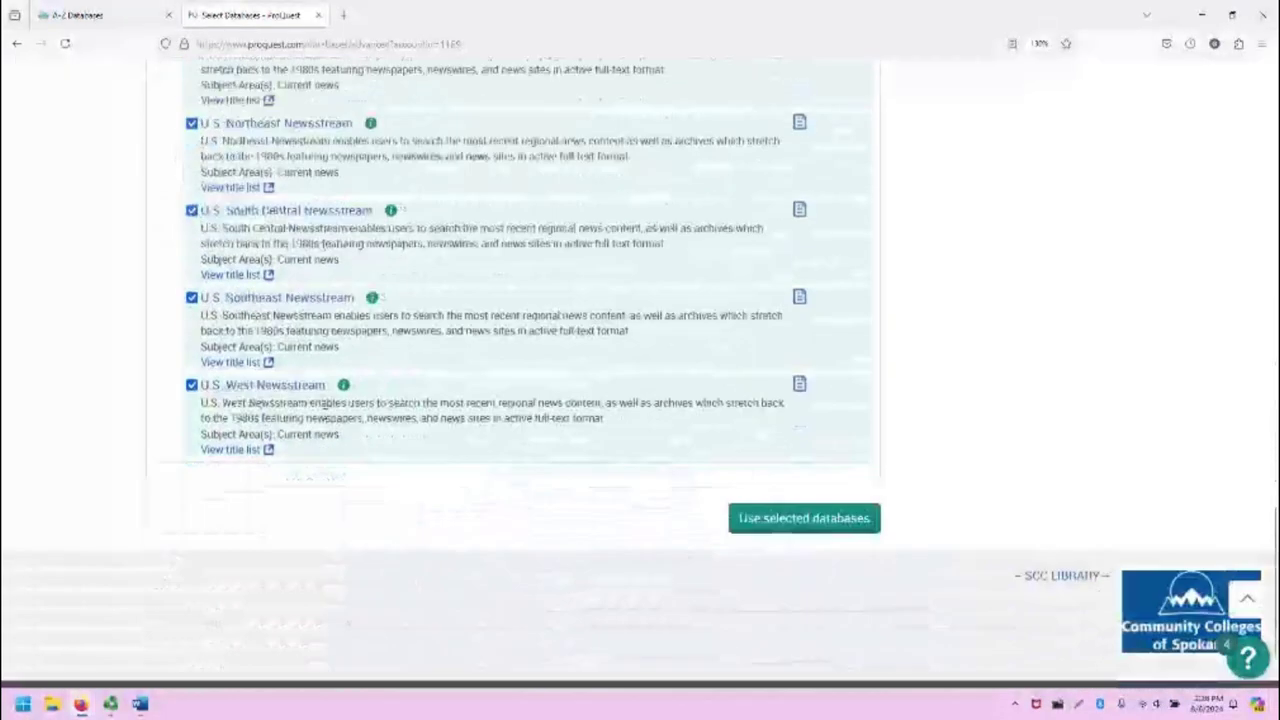
scroll(325, 425, up, 12)
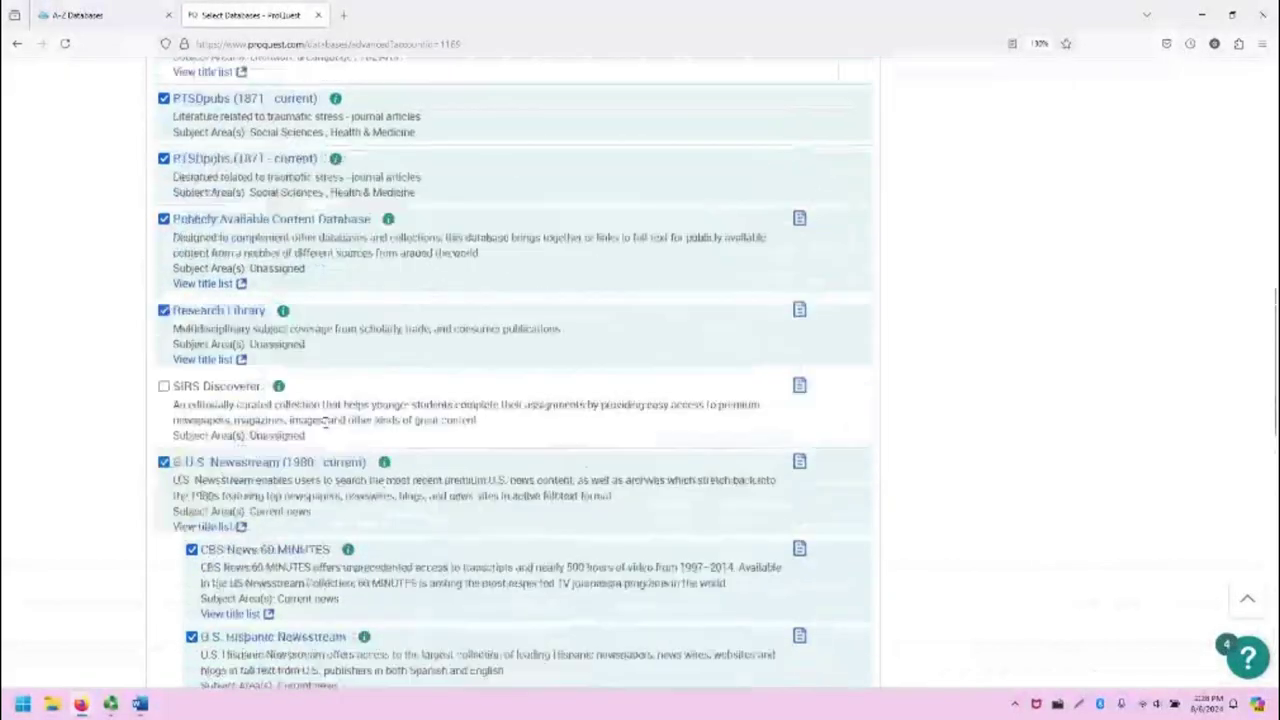
scroll(325, 424, up, 5)
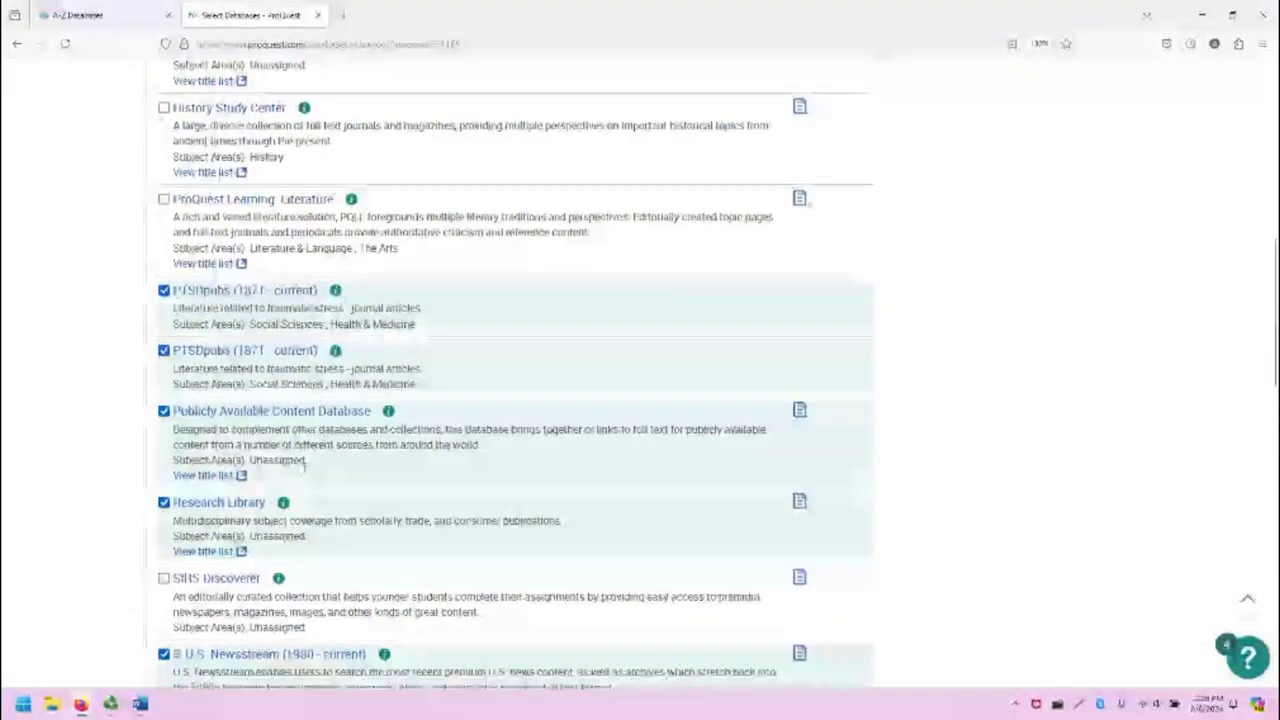
scroll(305, 472, up, 4)
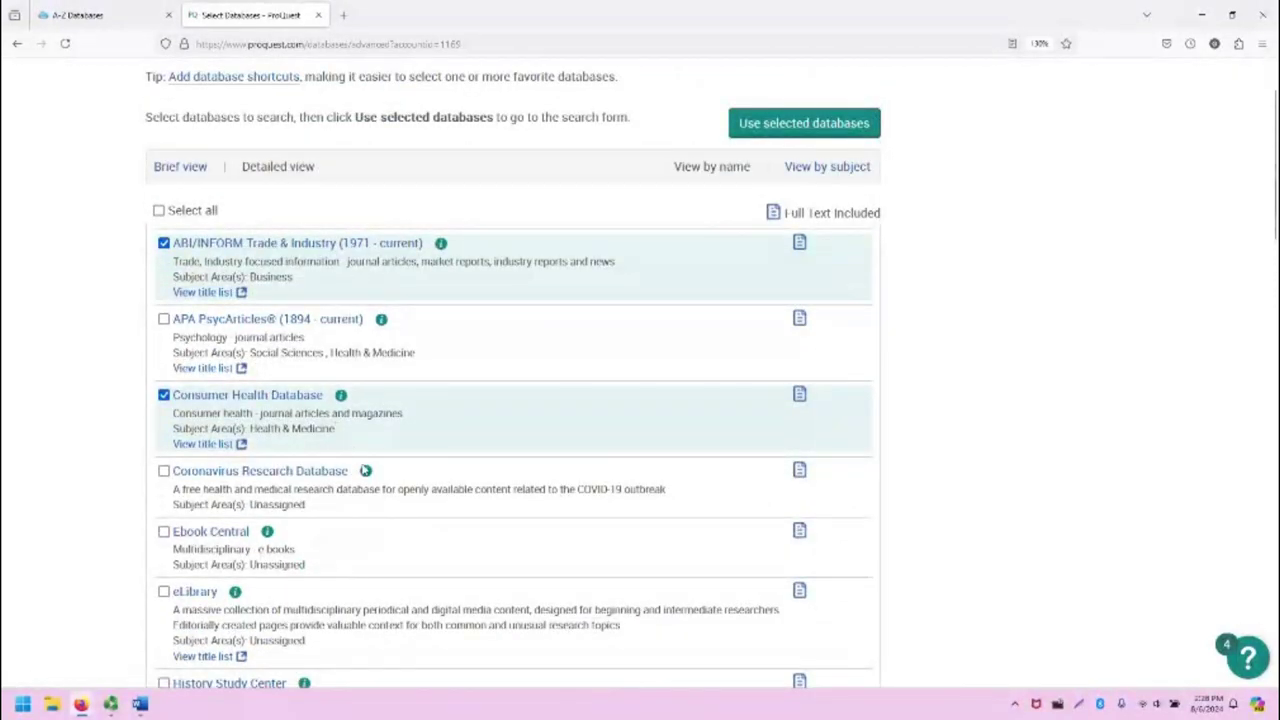
scroll(392, 622, up, 2)
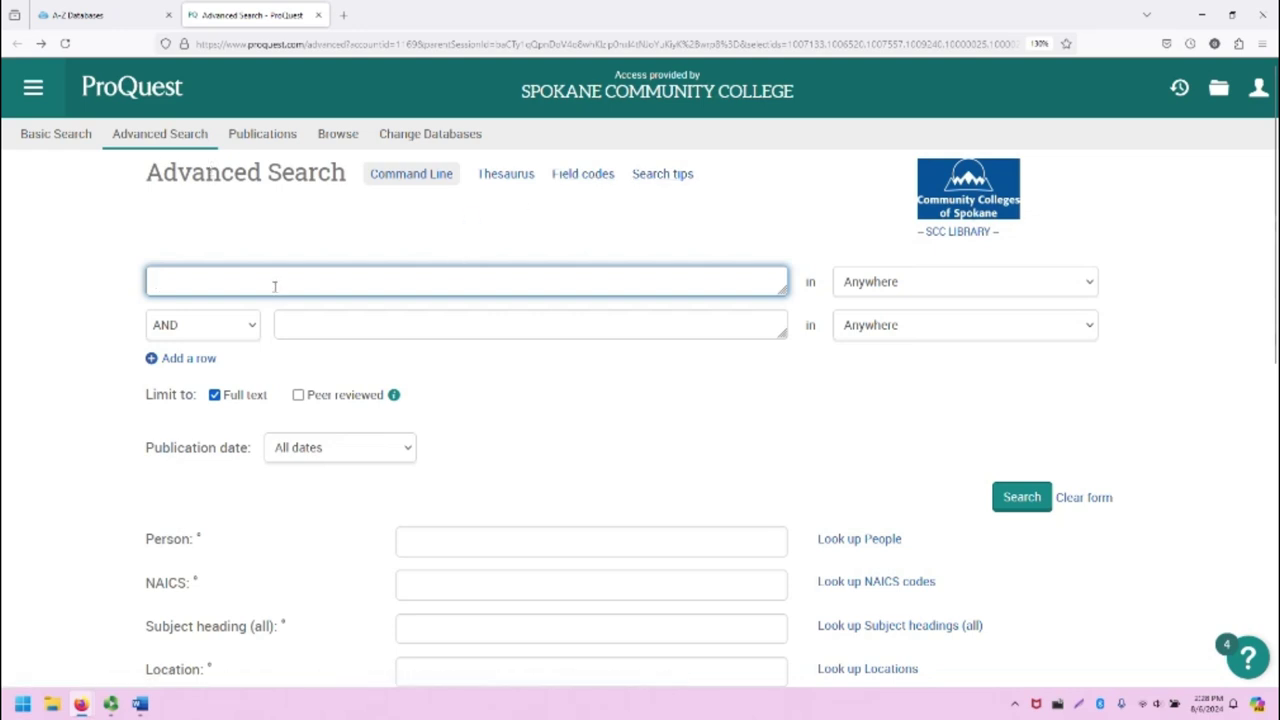
Examine the Advanced Search form's Boolean operator, limits, publication date, and source type, document type and language options.
click(224, 332)
click(224, 334)
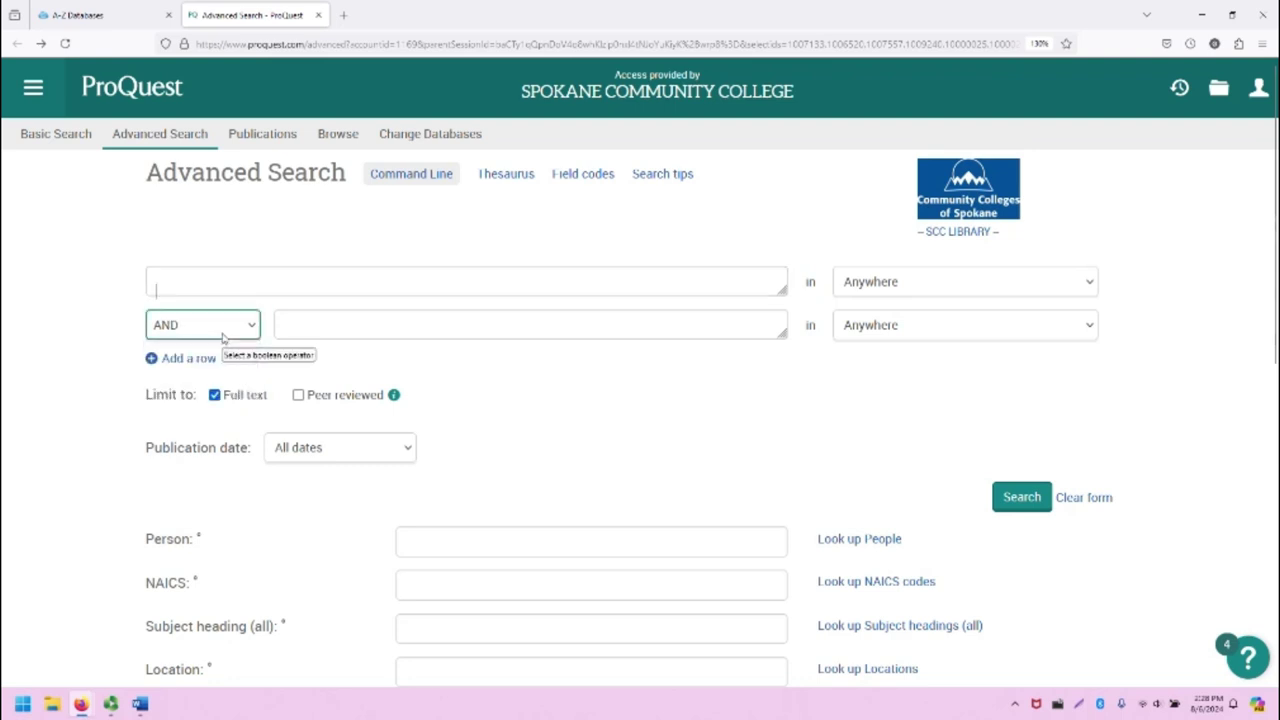
click(108, 398)
scroll(108, 398, down, 3)
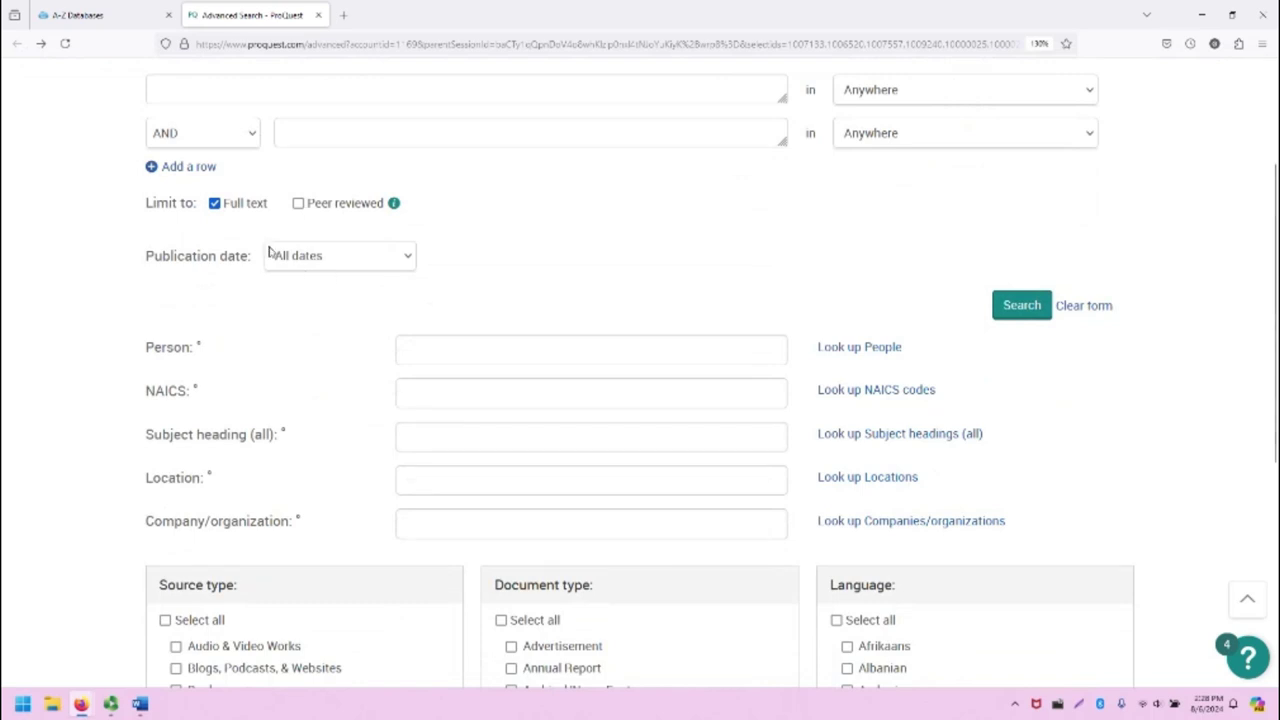
scroll(270, 255, down, 3)
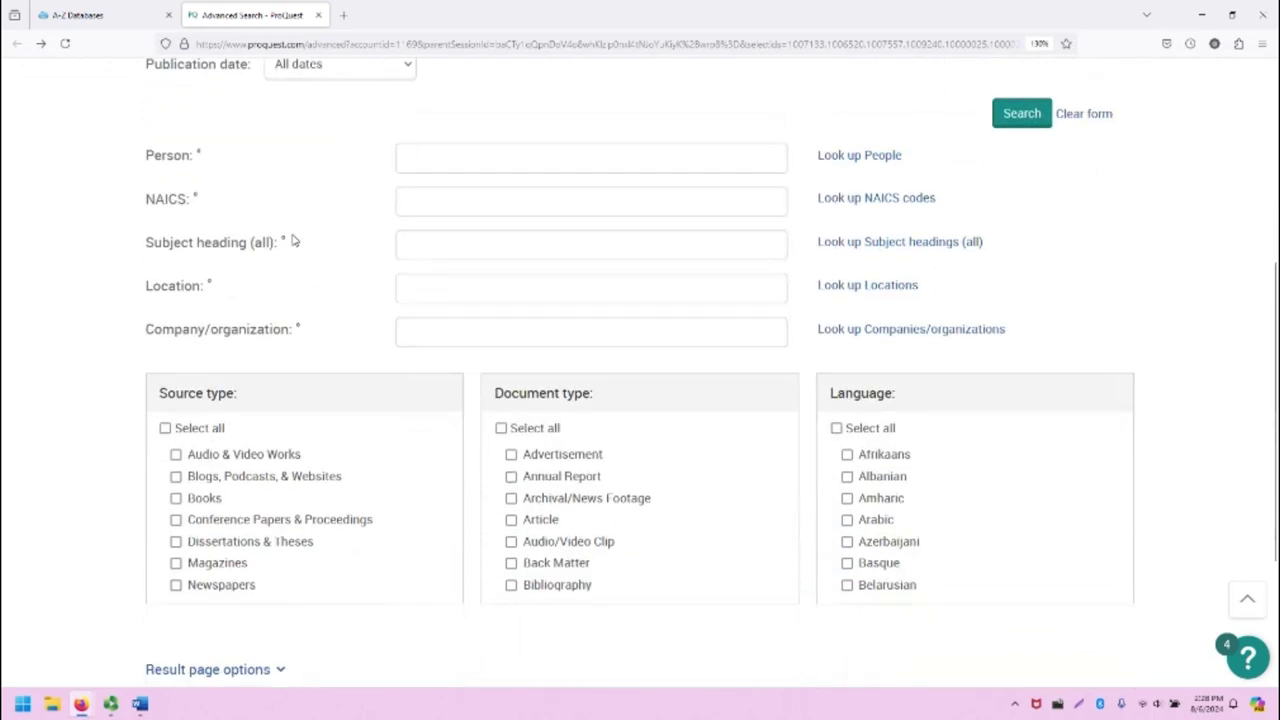
scroll(292, 245, down, 2)
scroll(290, 248, down, 2)
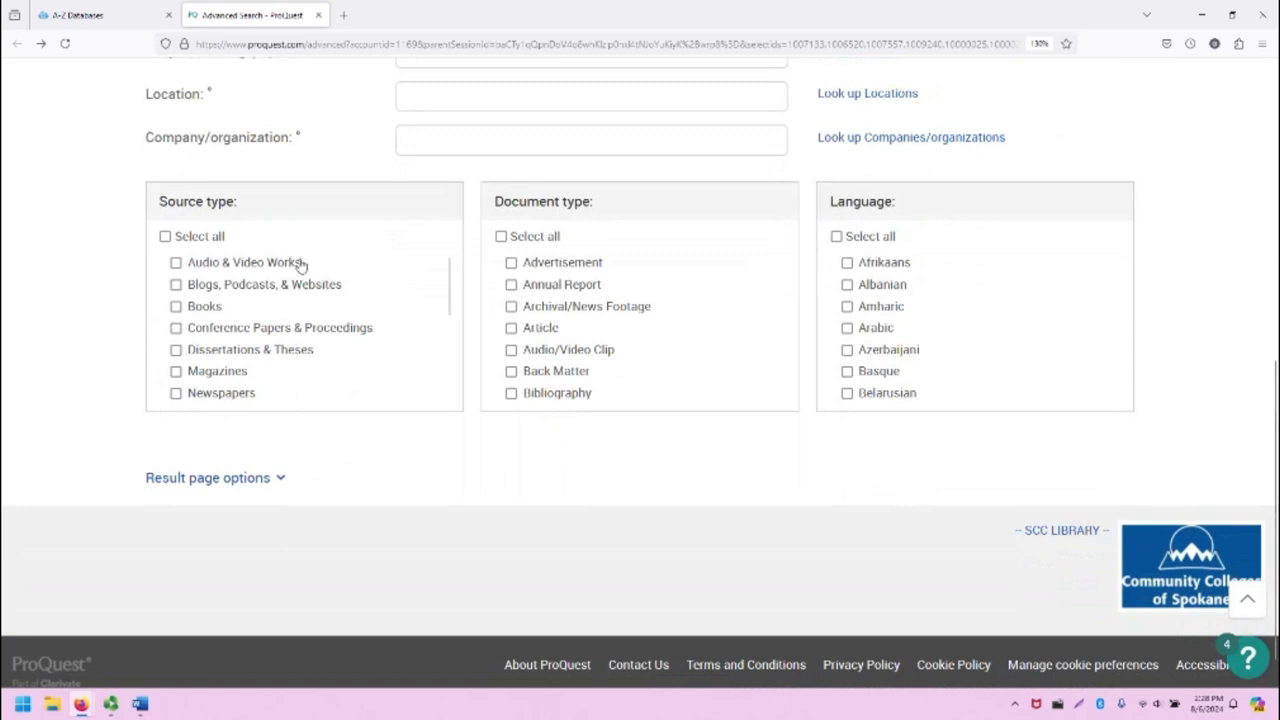
scroll(300, 263, up, 3)
scroll(200, 415, up, 3)
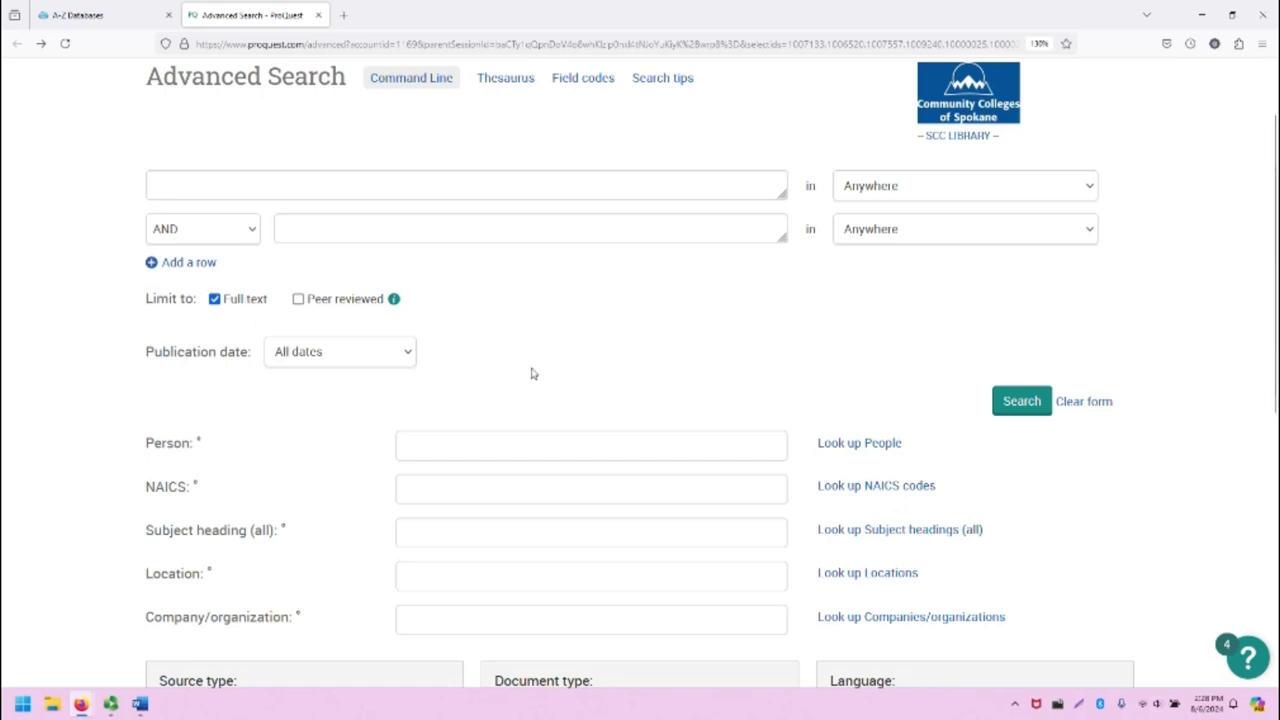
Enter "poetry" as the first search term and dismiss the auto-complete suggestions.
click(309, 190)
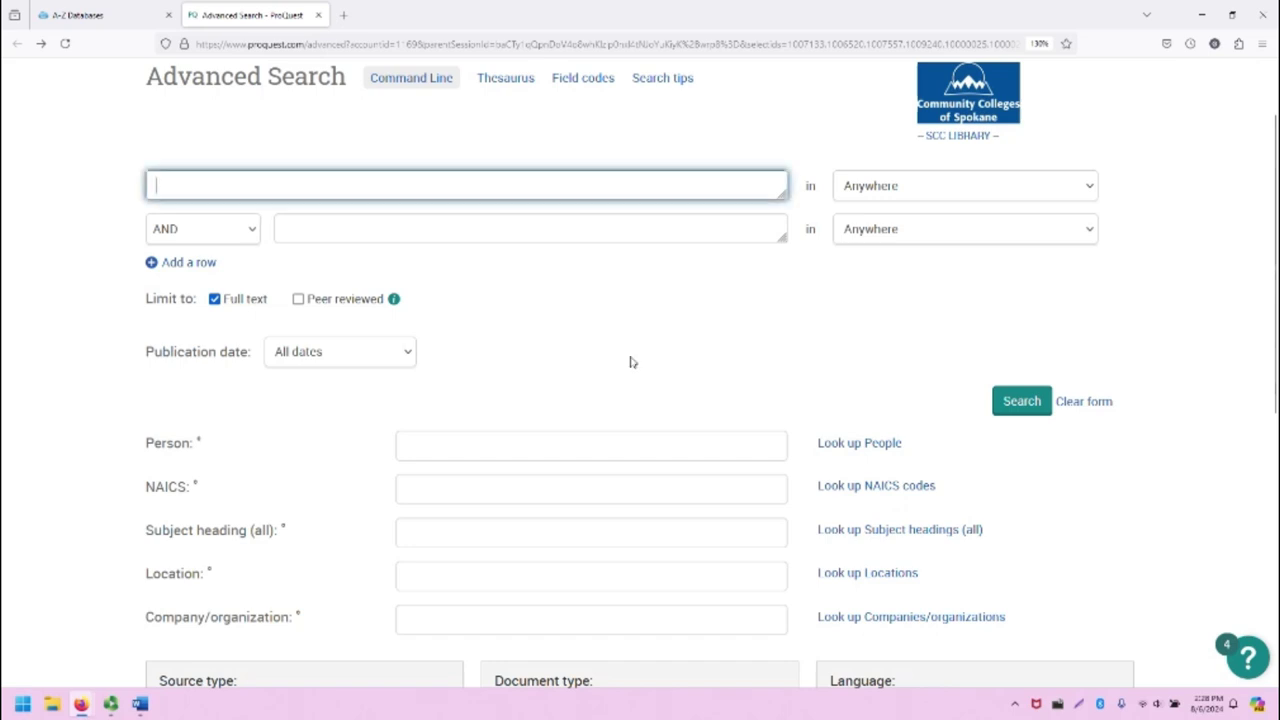
scroll(600, 356, up, 2)
text(poetry)
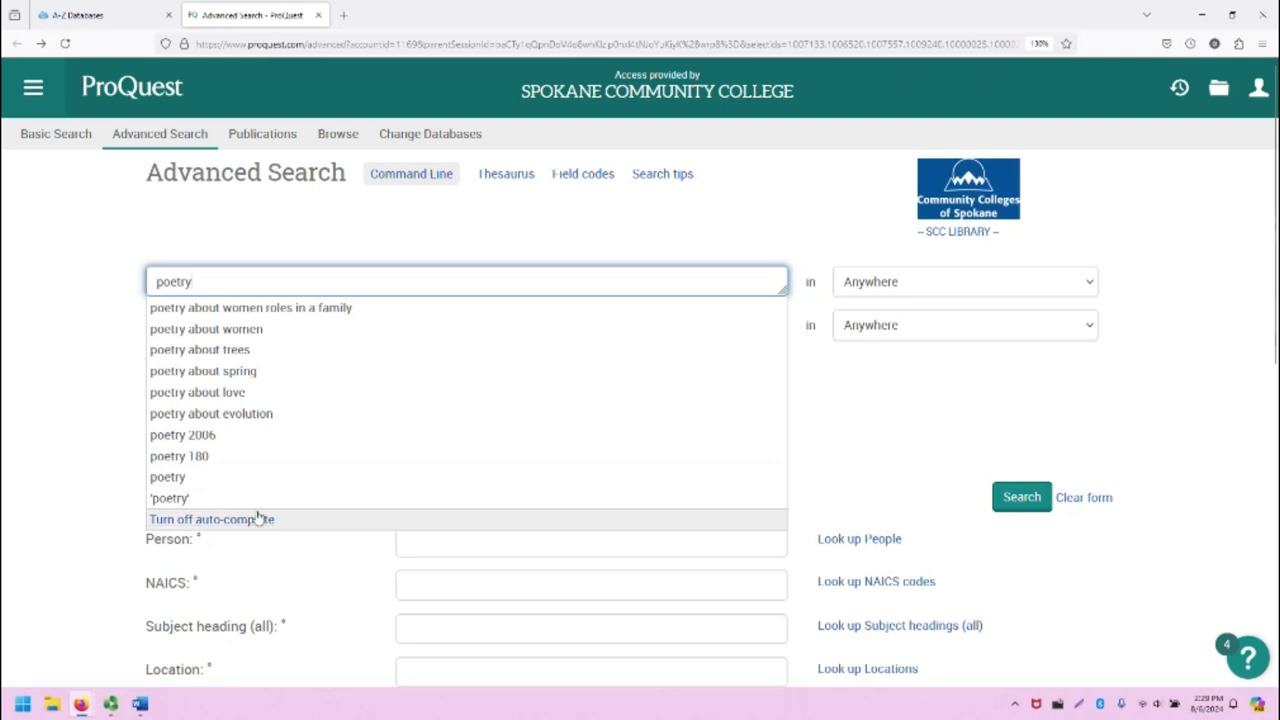
click(77, 333)
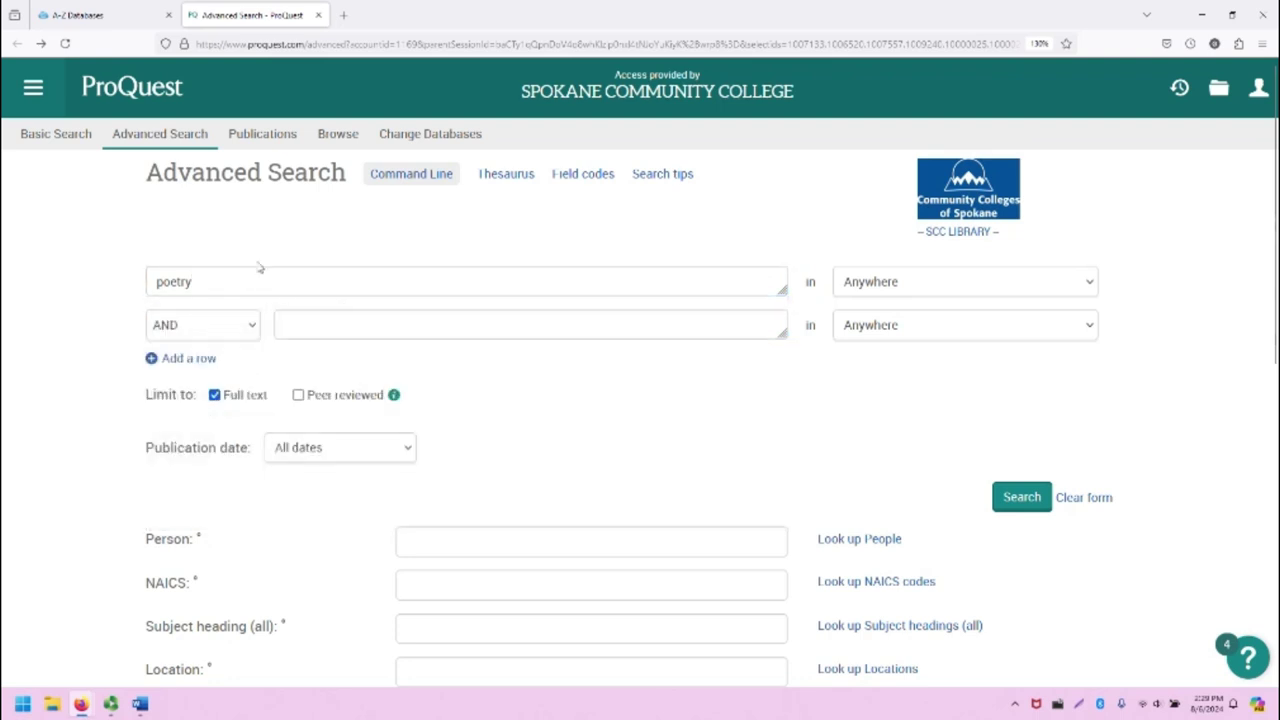
Examine the field options available for the first search term, leaving it set to Anywhere.
click(860, 285)
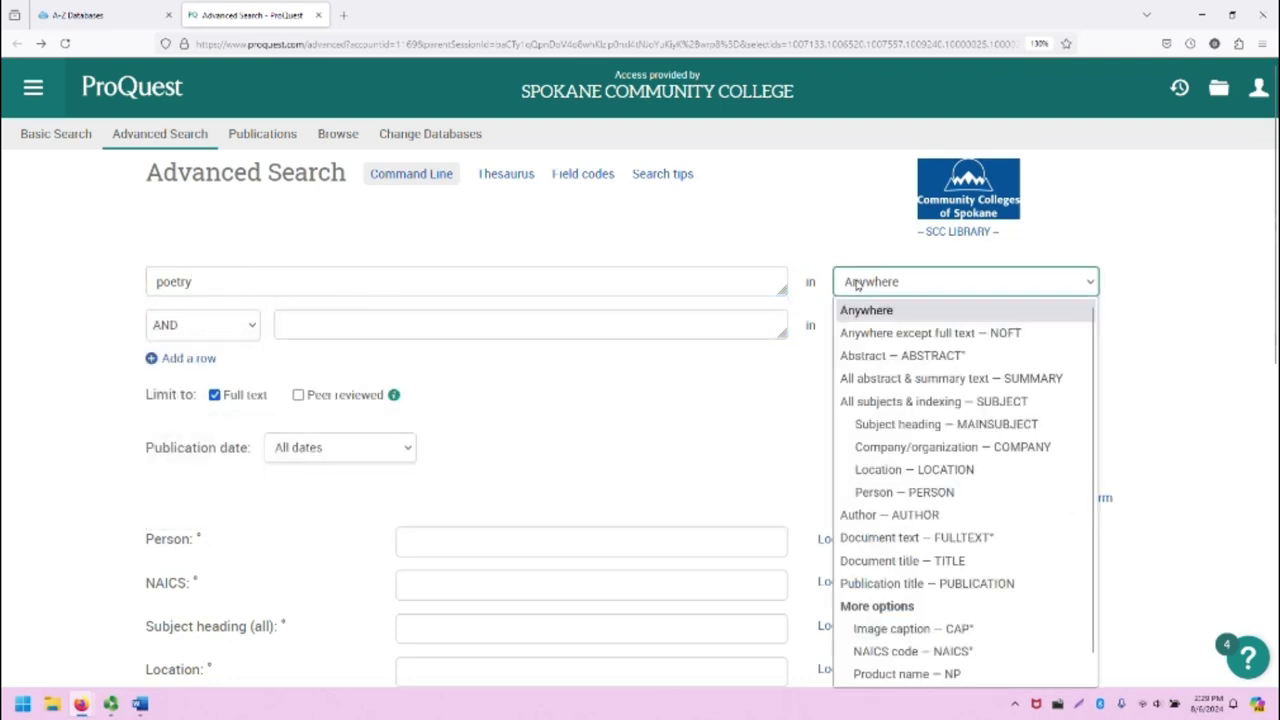
scroll(900, 430, down, 1)
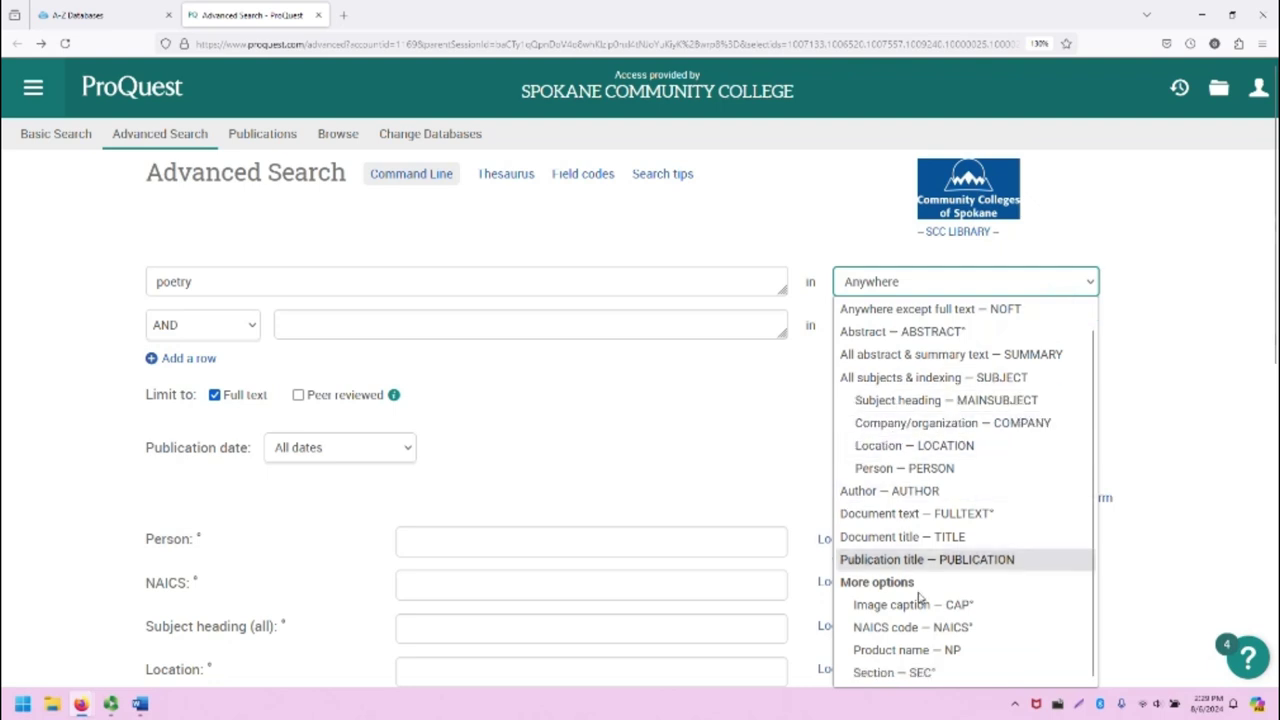
scroll(918, 597, up, 1)
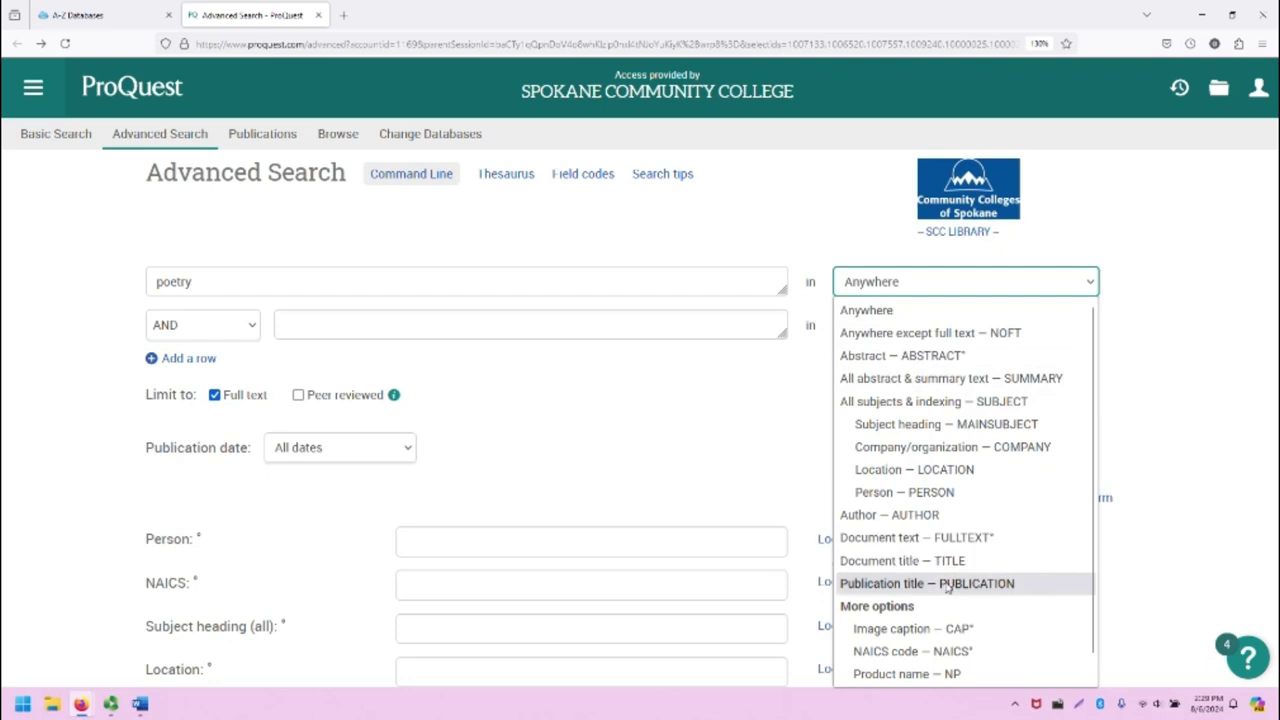
click(830, 260)
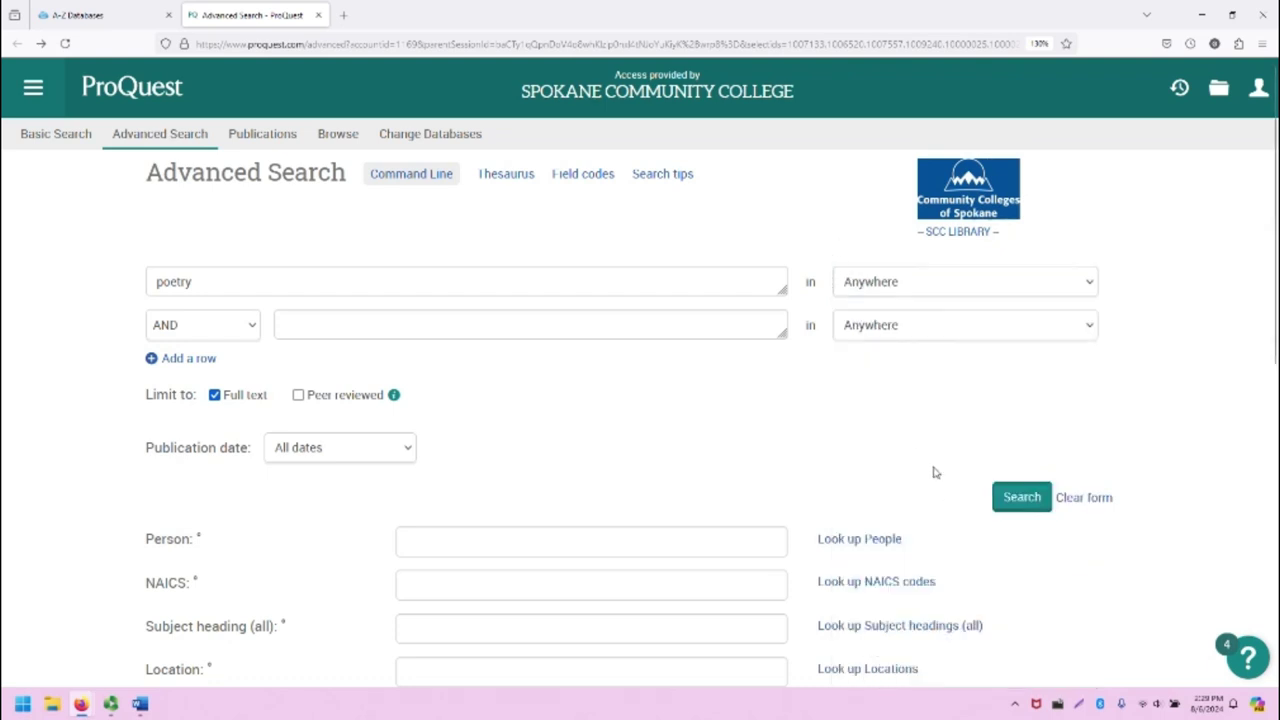
Run the poetry search and review the result filters and the matching books and videos.
click(1020, 508)
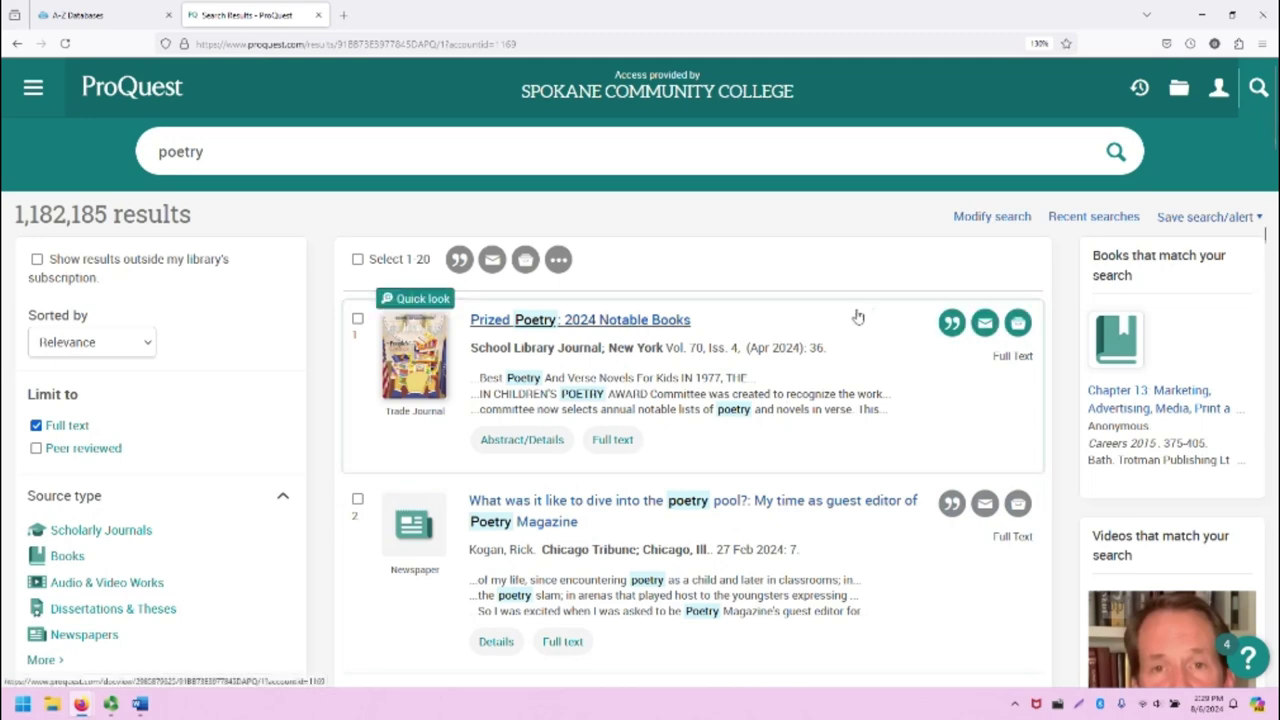
scroll(136, 413, down, 3)
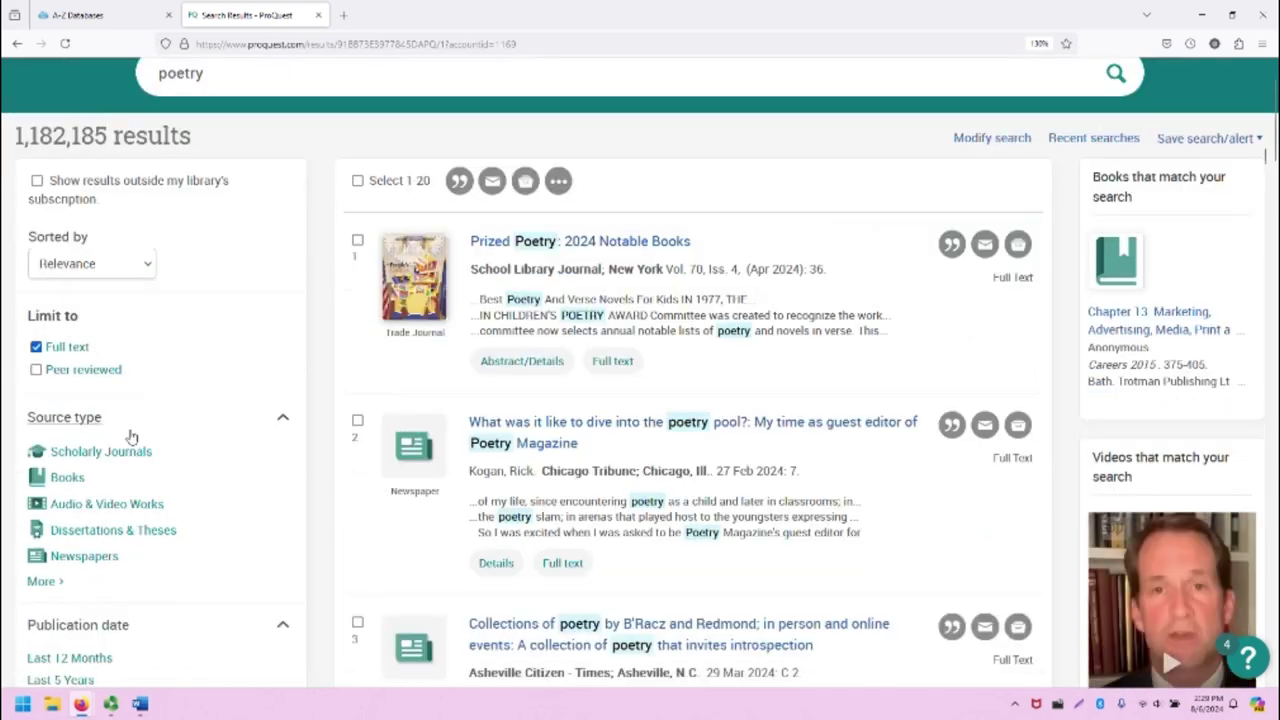
scroll(120, 497, down, 2)
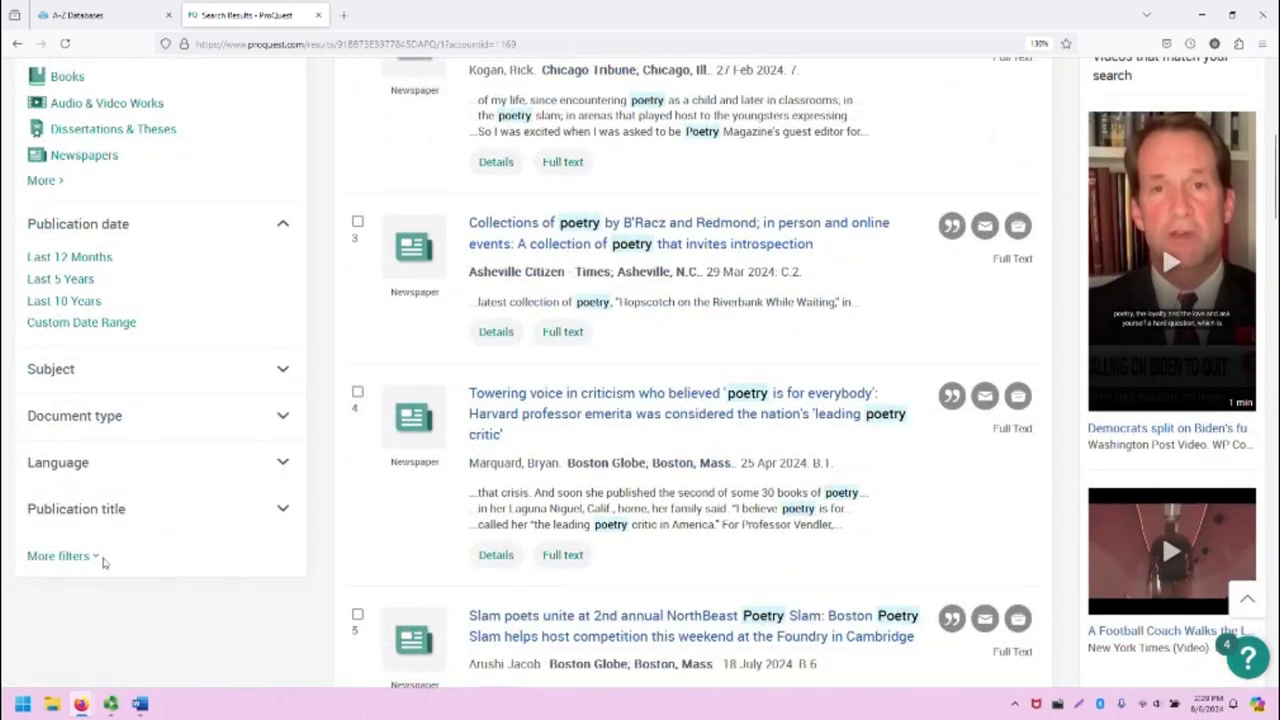
scroll(103, 560, up, 5)
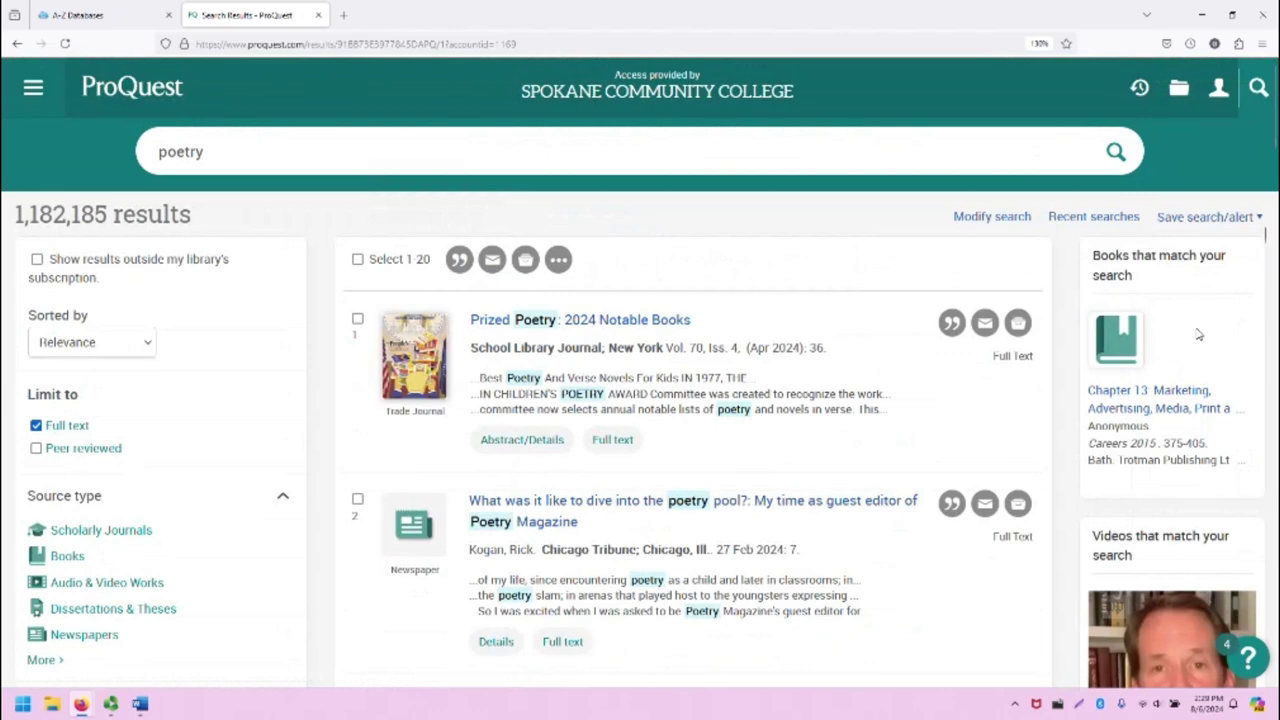
scroll(1198, 335, down, 1)
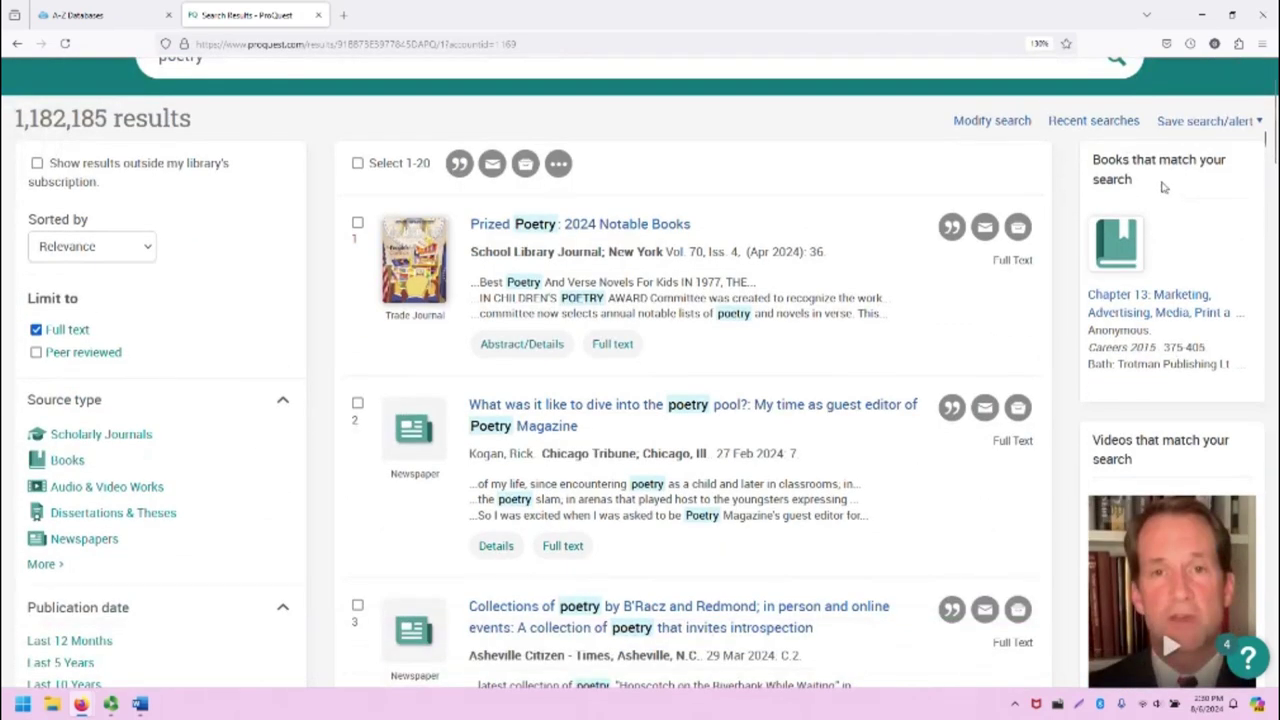
Look over the suggested books and videos that accompany the poetry search results.
scroll(1155, 214, down, 4)
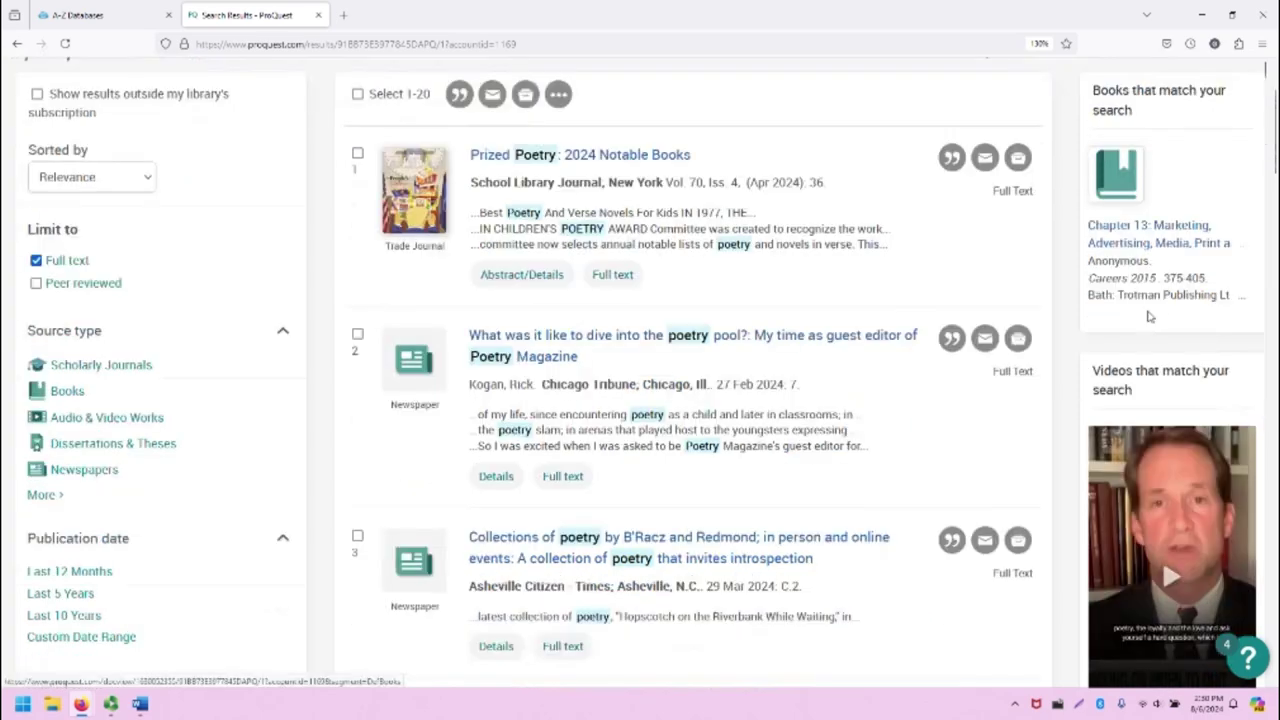
scroll(1157, 293, down, 3)
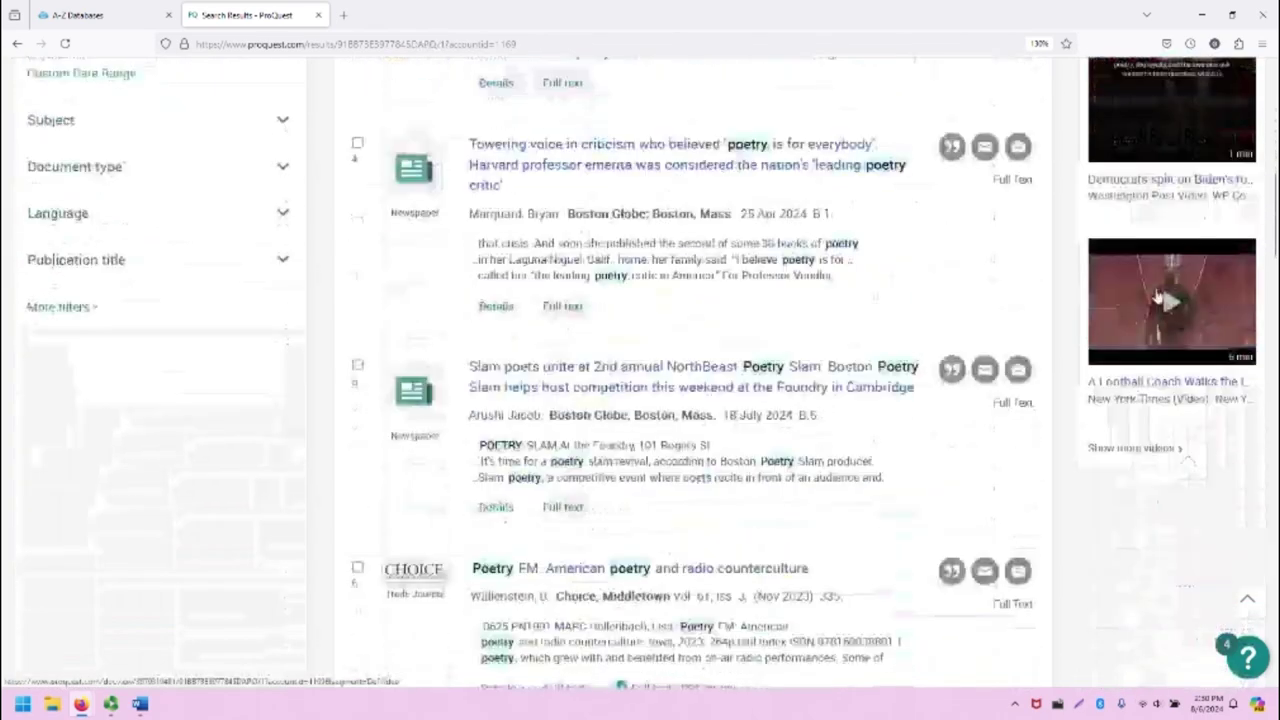
scroll(1140, 400, up, 5)
scroll(1140, 400, up, 3)
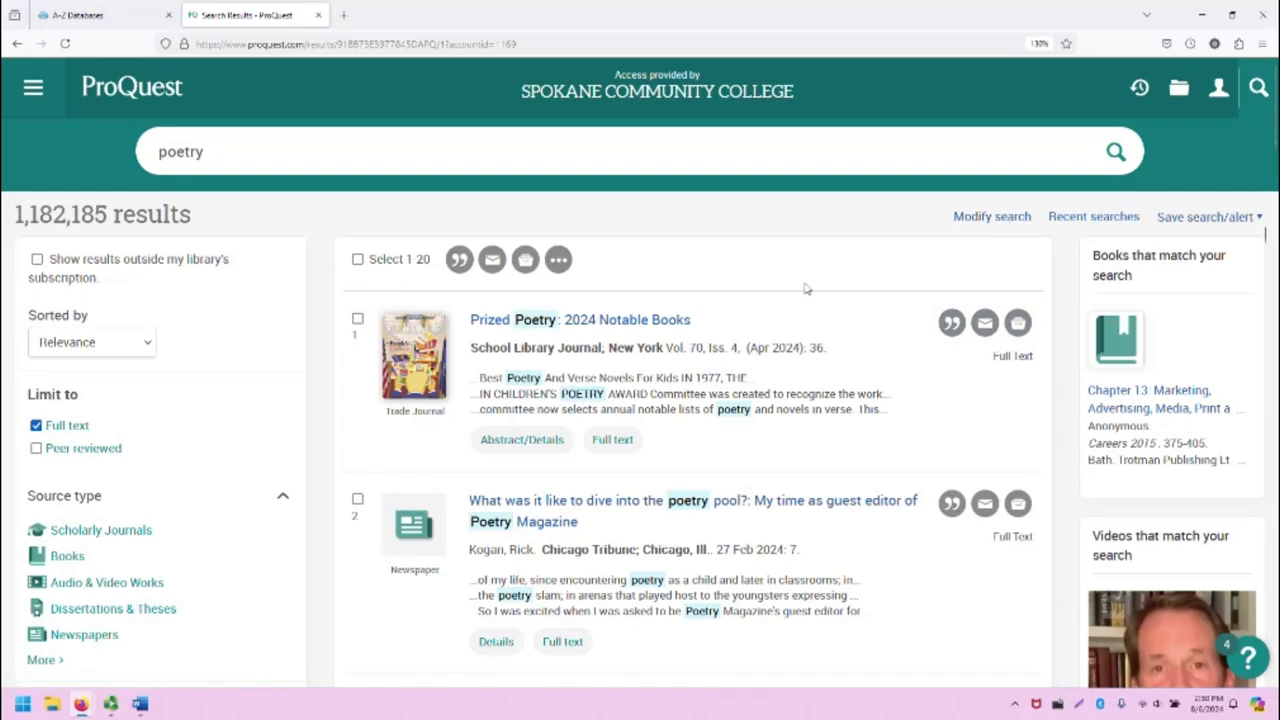
Examine the first few poetry results, including their source types and the excerpt under "Prized Poetry: 2024 Notable Books".
scroll(803, 286, down, 1)
scroll(900, 270, up, 1)
scroll(814, 363, down, 2)
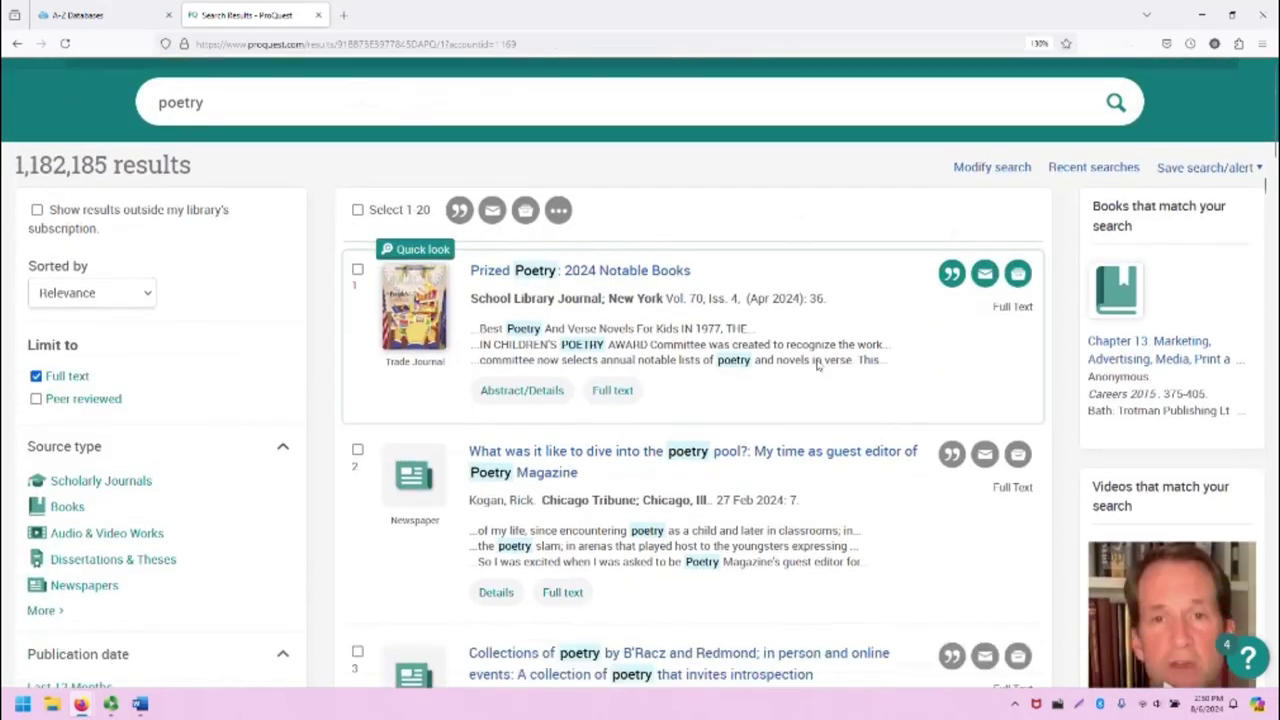
scroll(790, 382, down, 1)
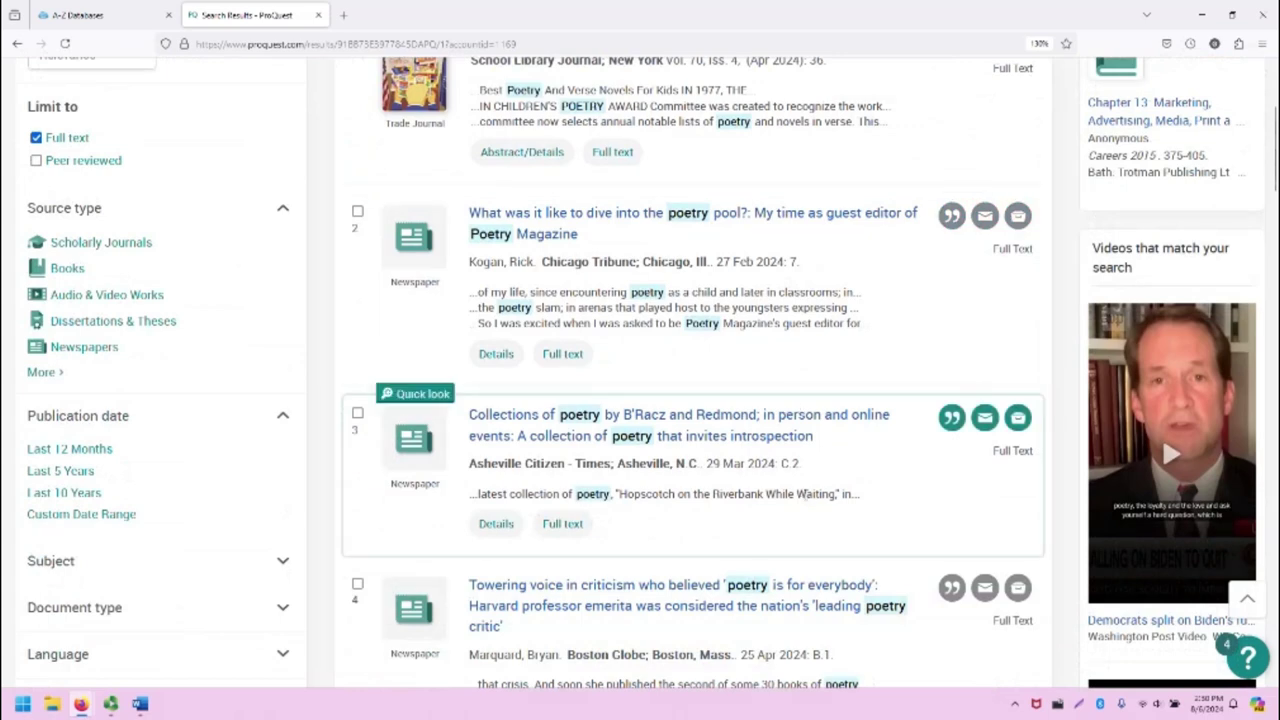
scroll(803, 502, down, 1)
scroll(800, 510, up, 5)
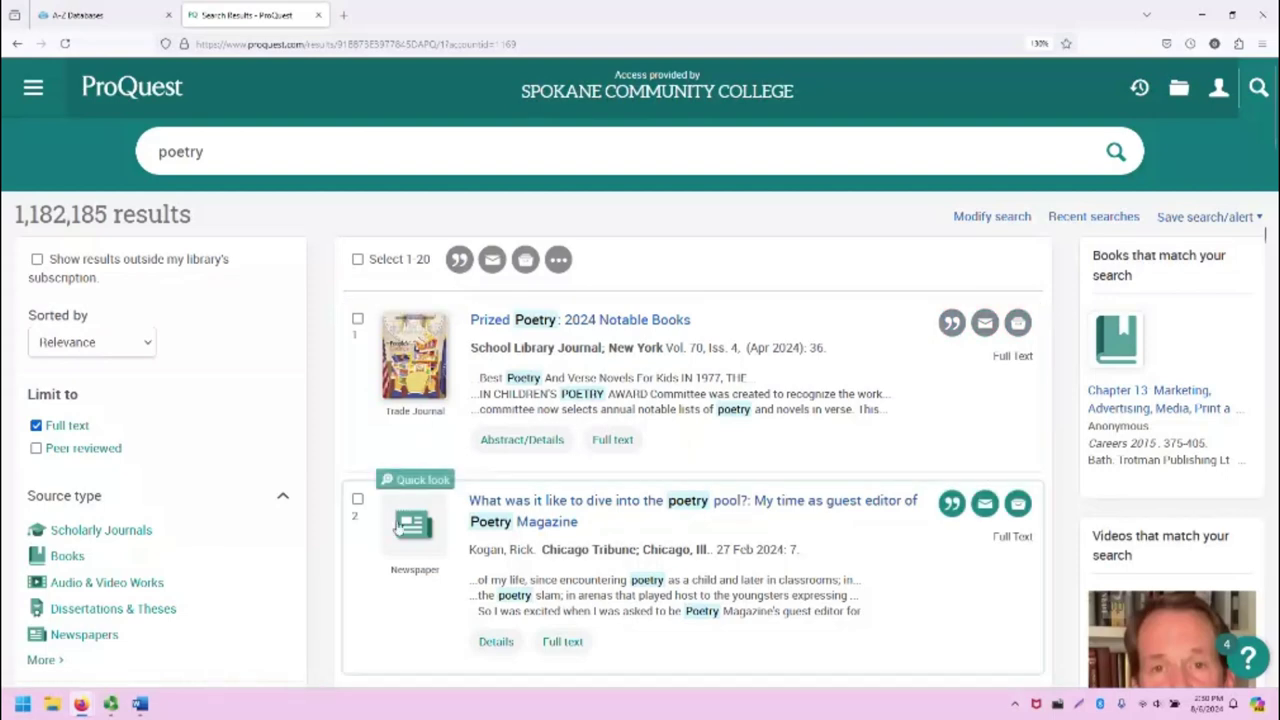
scroll(420, 368, down, 2)
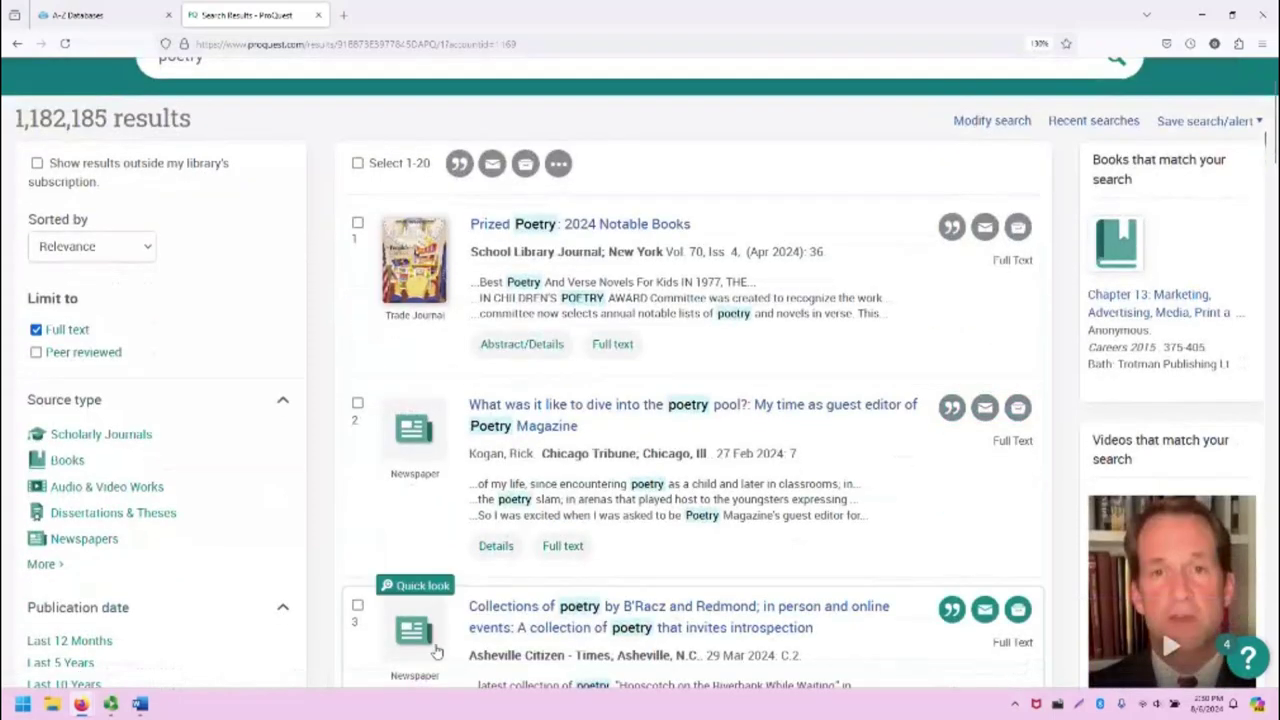
scroll(440, 300, up, 1)
scroll(445, 275, up, 1)
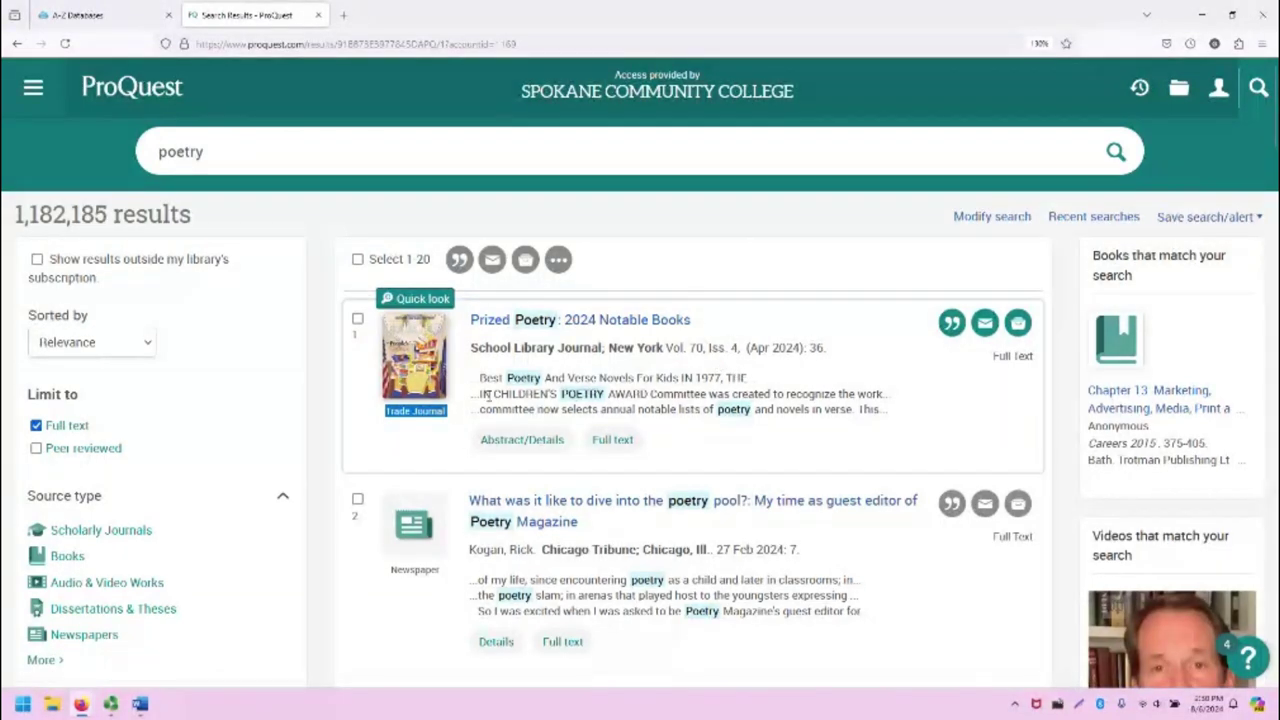
drag(512, 378, 910, 413)
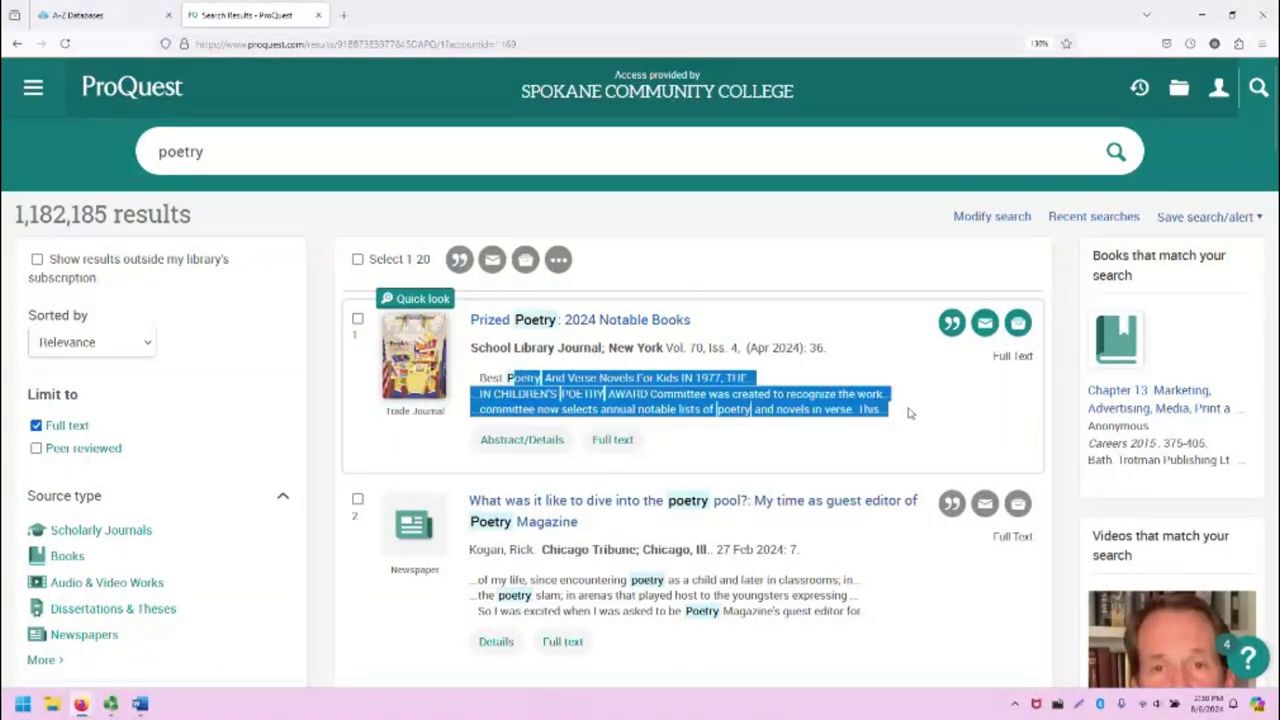
click(857, 433)
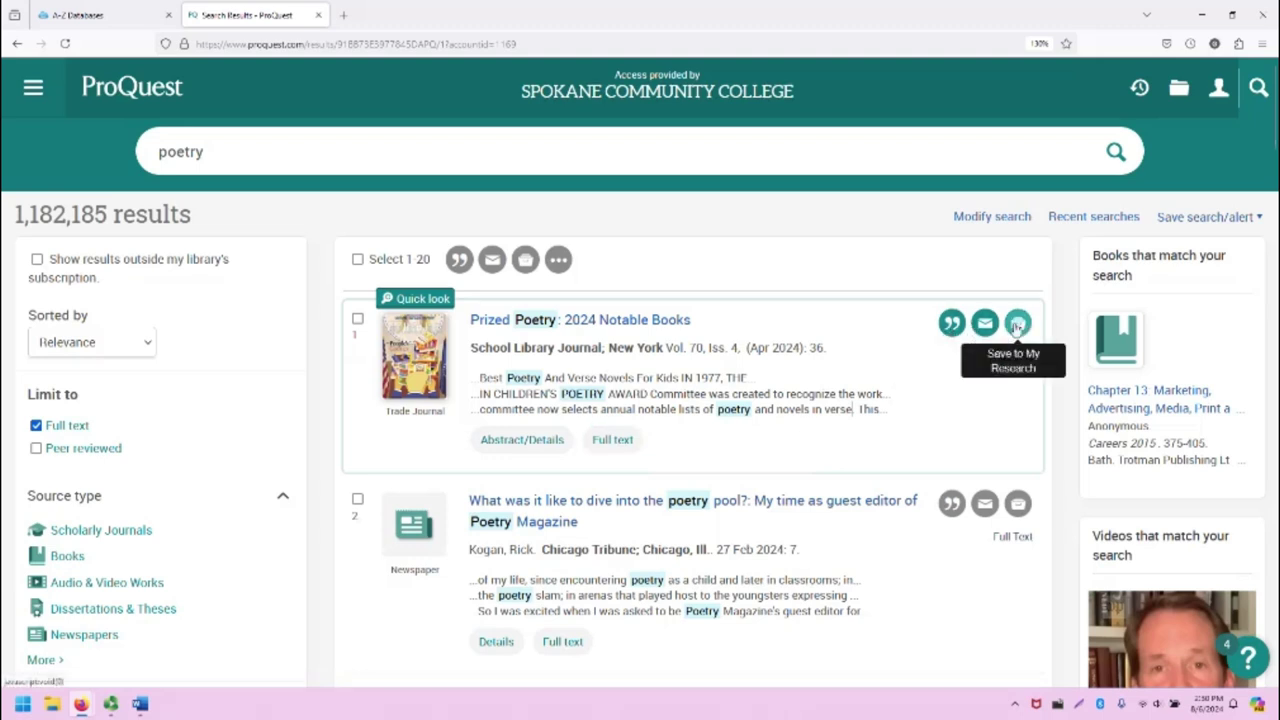
View the citation for "Prized Poetry: 2024 Notable Books", check the available citation styles, and close it without changing the style.
click(952, 322)
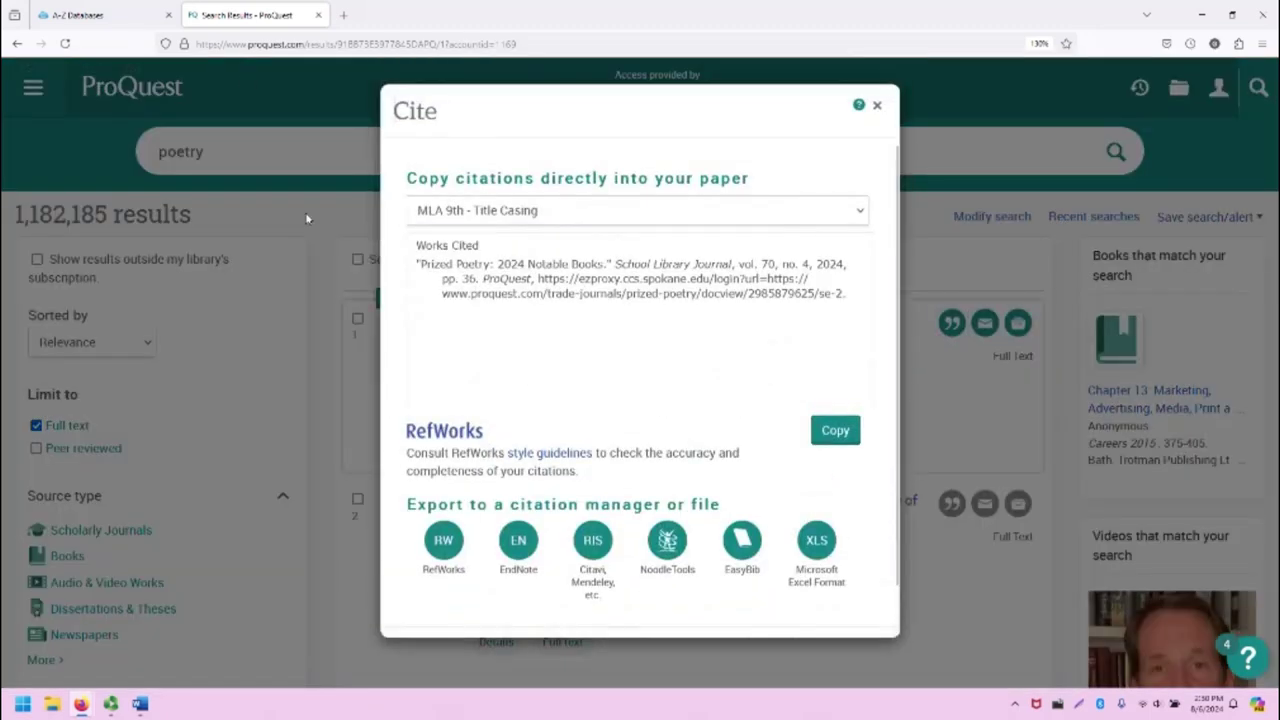
click(491, 213)
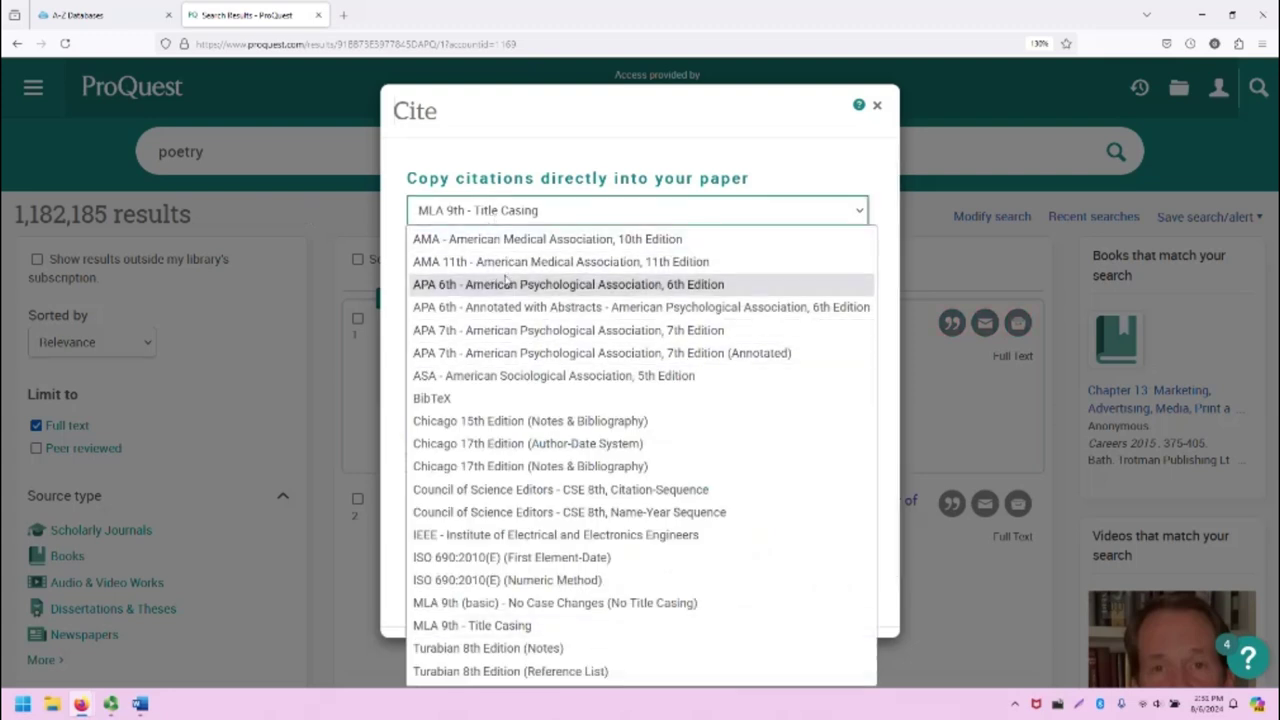
click(752, 145)
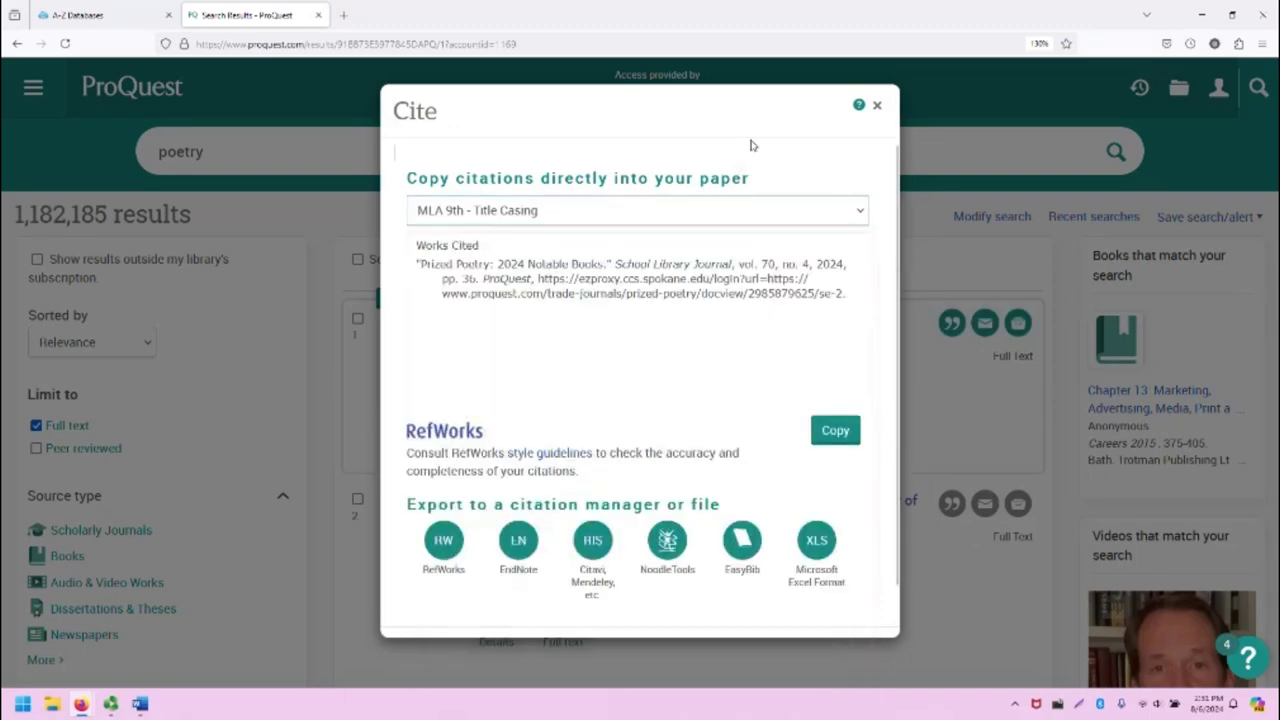
click(878, 108)
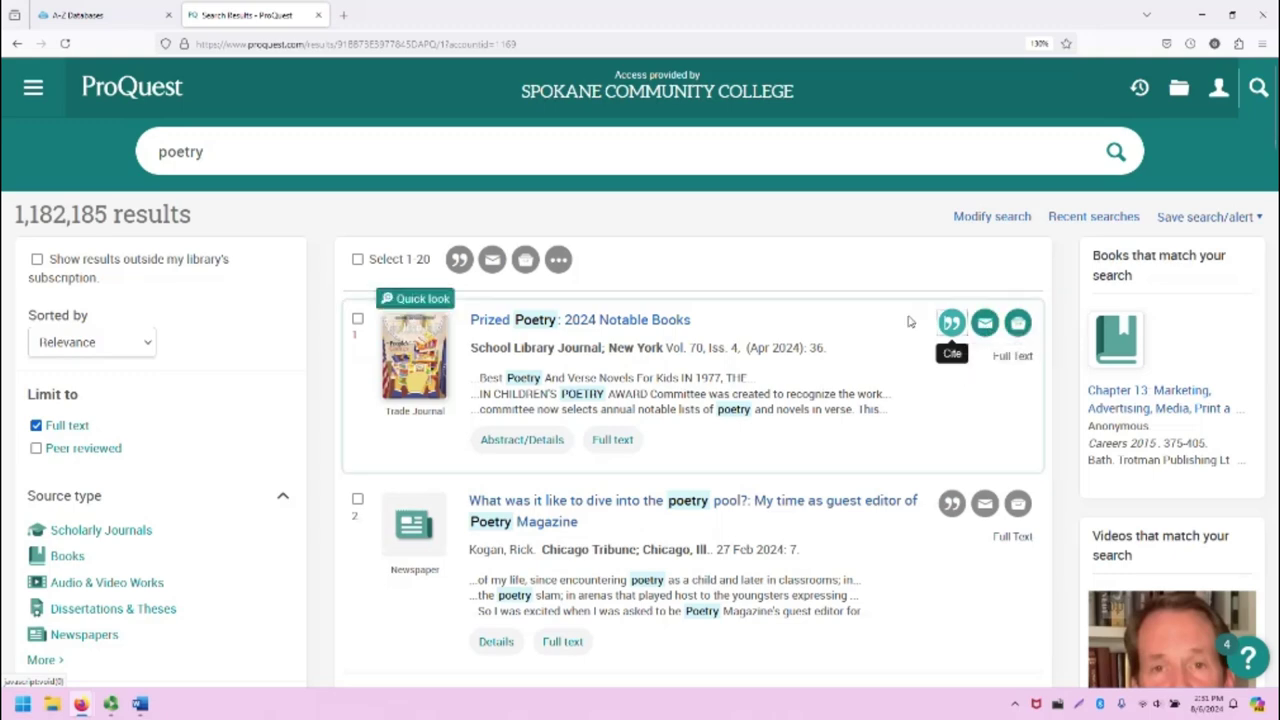
Open result 13, "SOUL FLOWERS: A Poetry Collection for Enjoyment and Reflection", and look through its abstract and full text.
scroll(803, 451, down, 2)
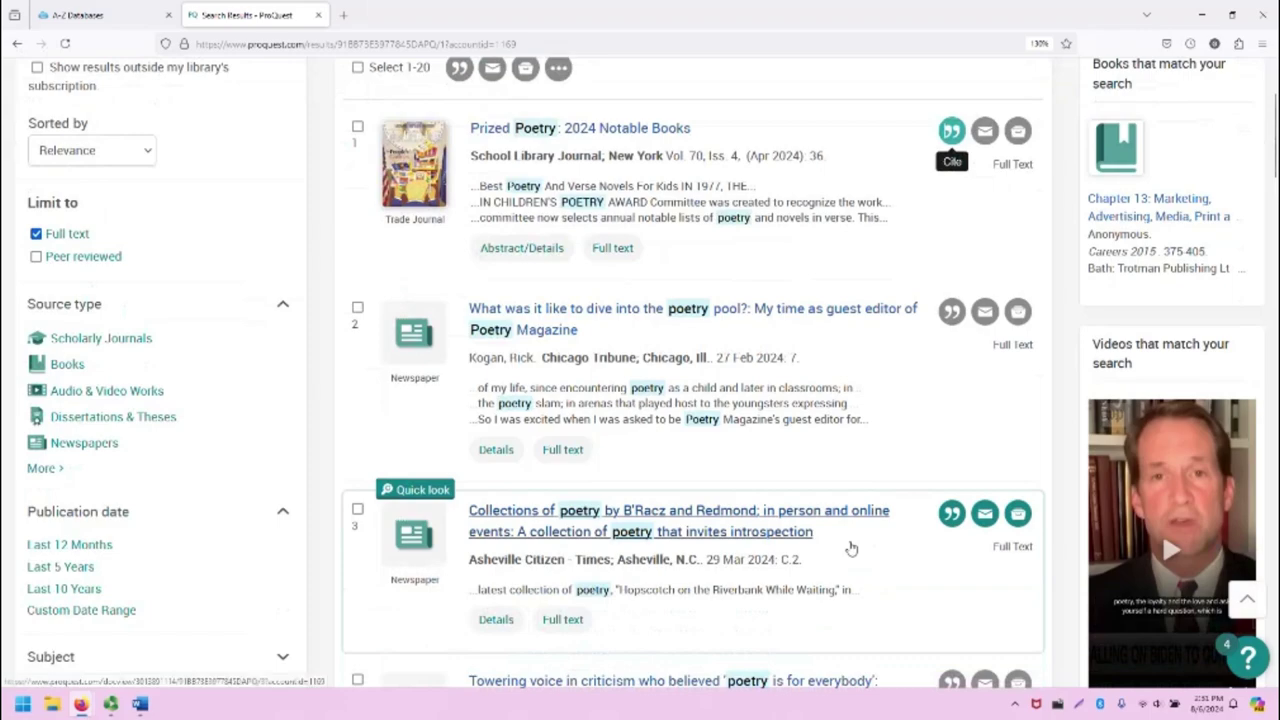
scroll(848, 560, down, 6)
scroll(840, 560, down, 5)
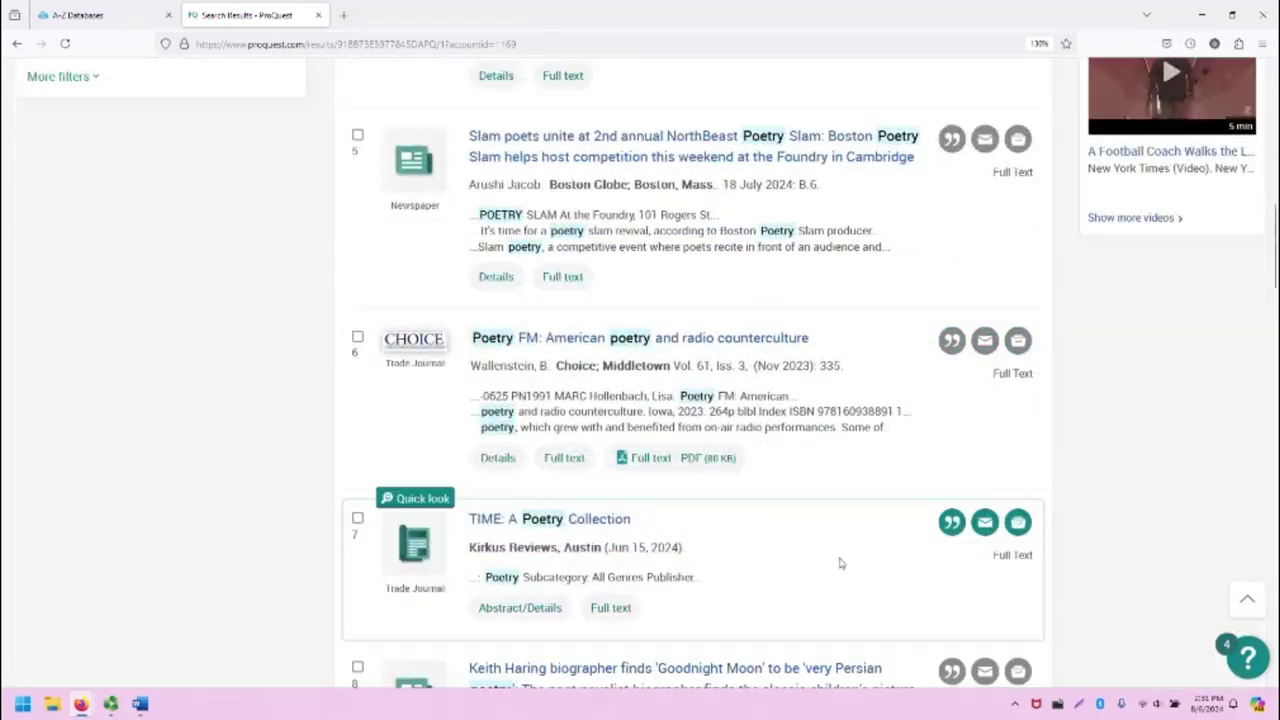
scroll(840, 583, down, 5)
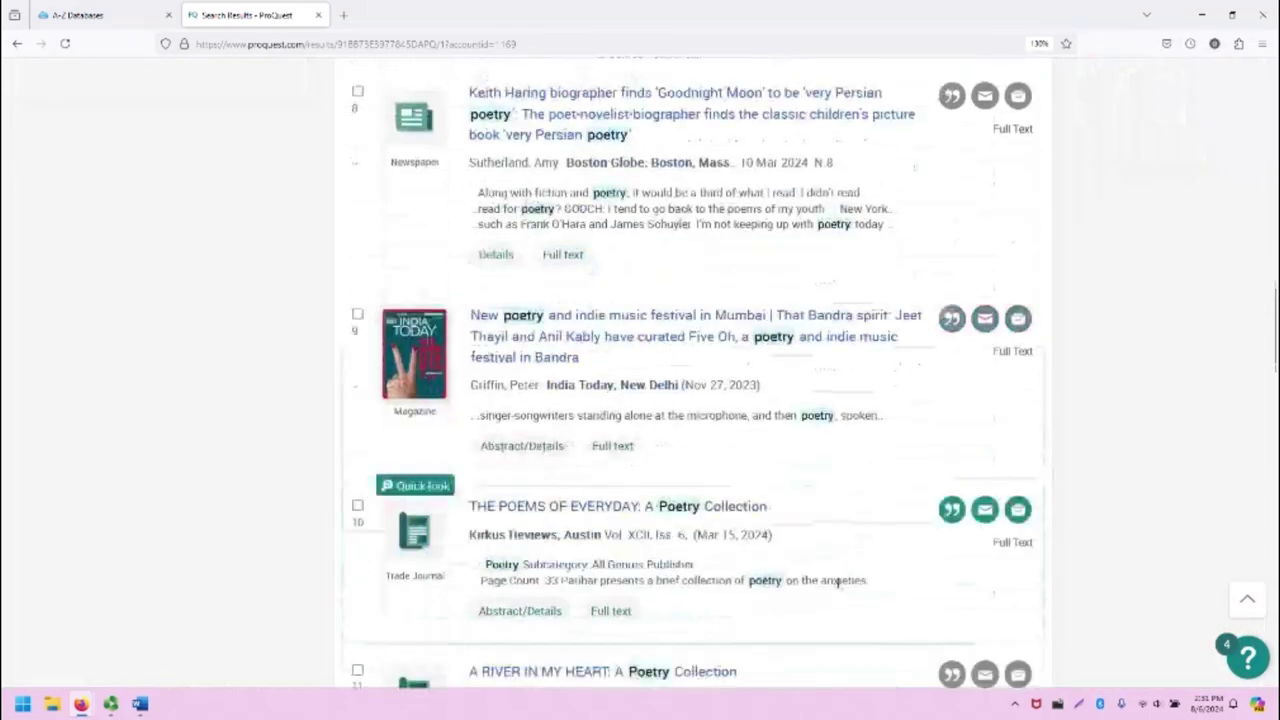
scroll(838, 588, down, 2)
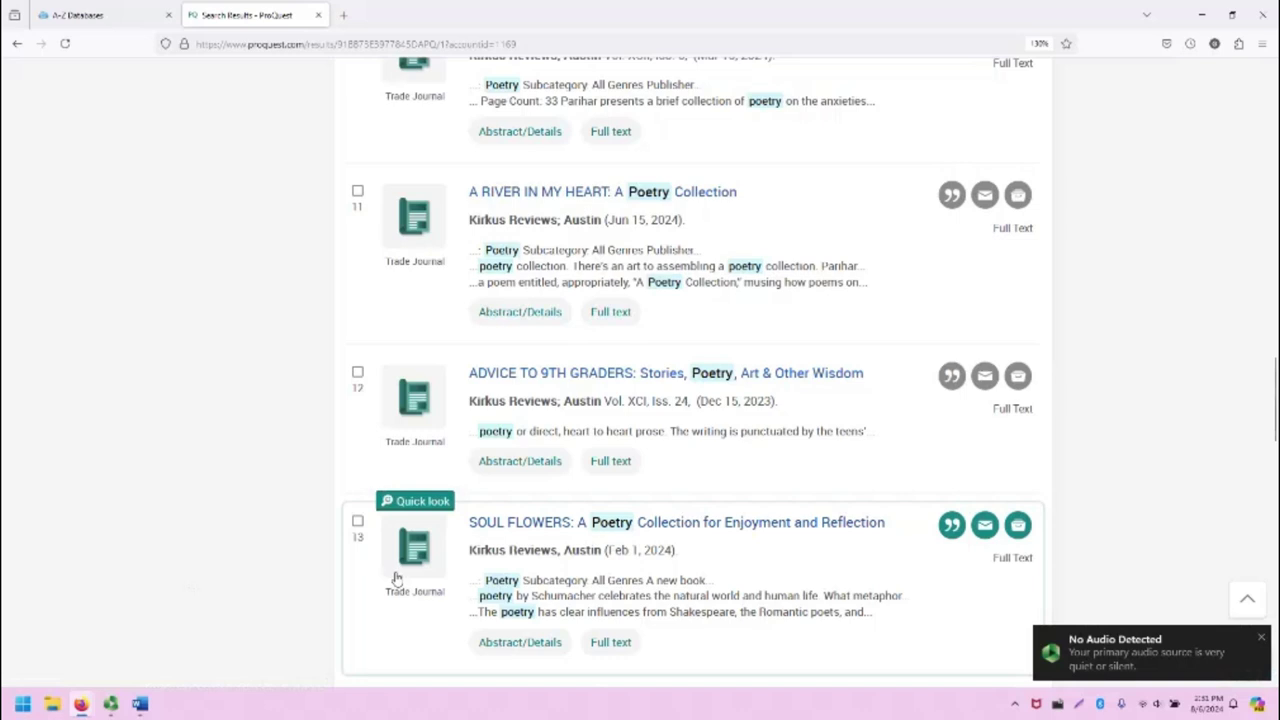
click(846, 524)
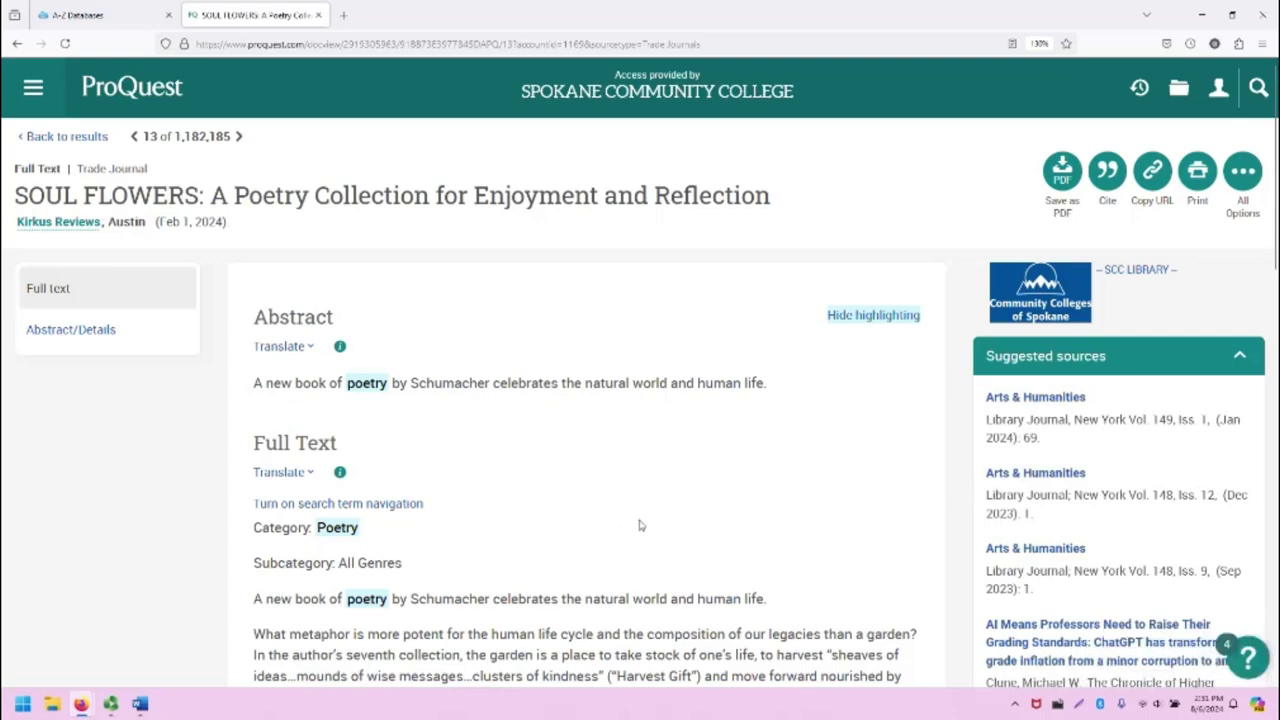
scroll(640, 525, down, 5)
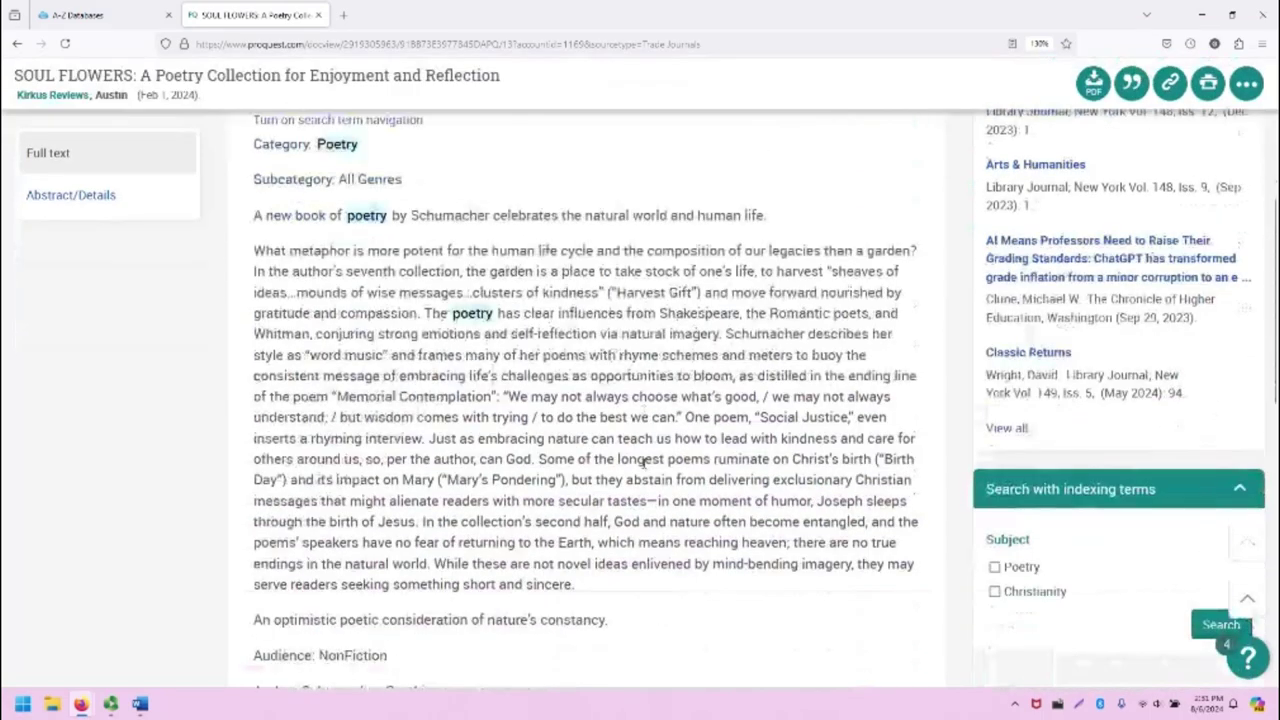
scroll(368, 481, up, 5)
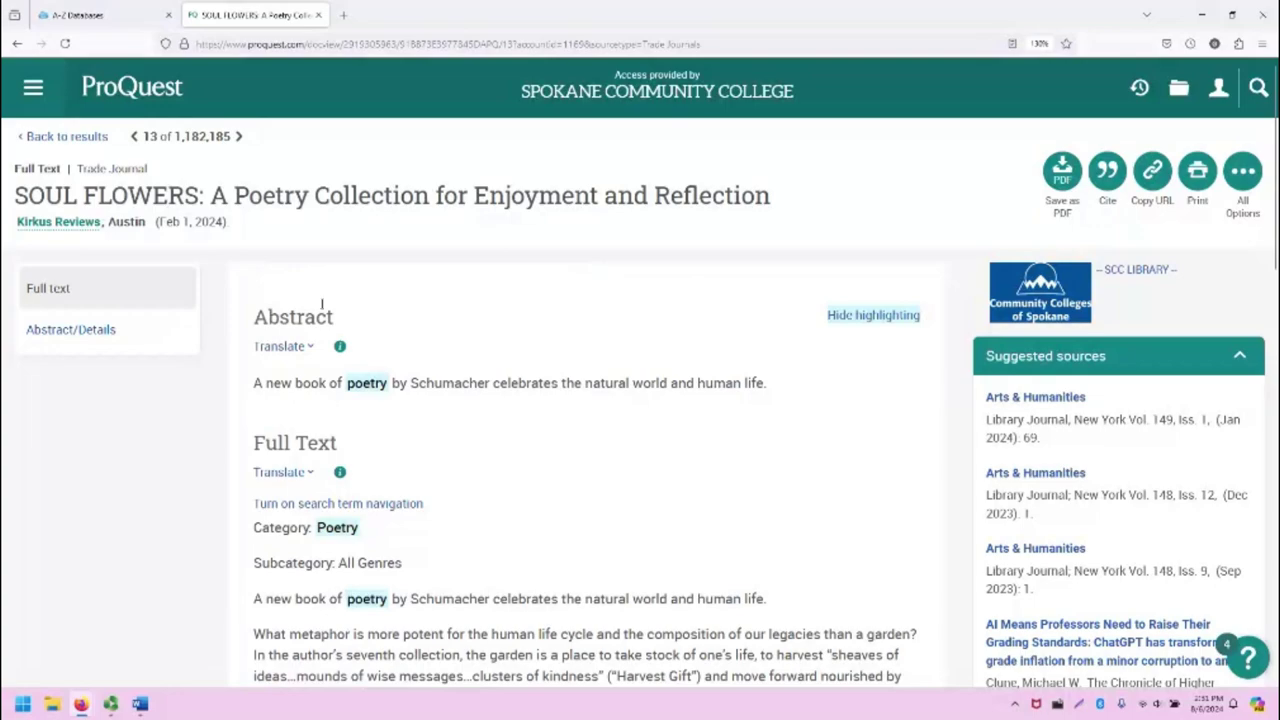
scroll(157, 323, down, 4)
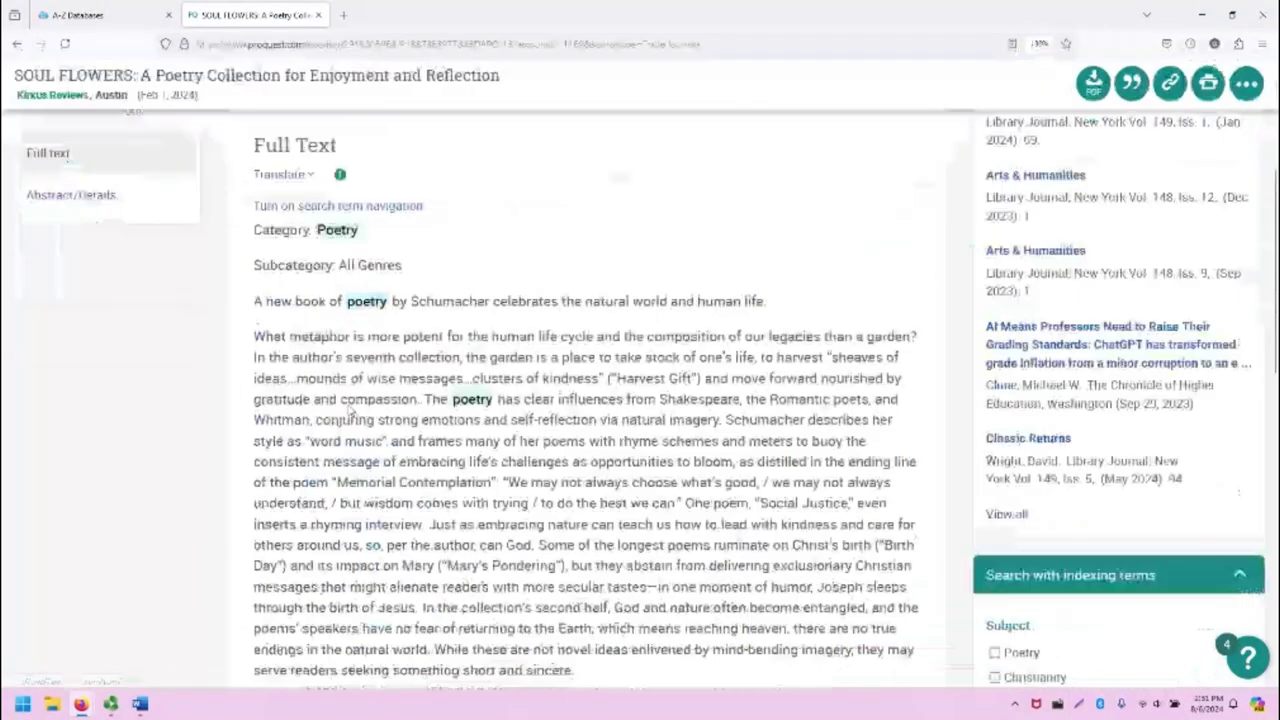
scroll(140, 305, up, 3)
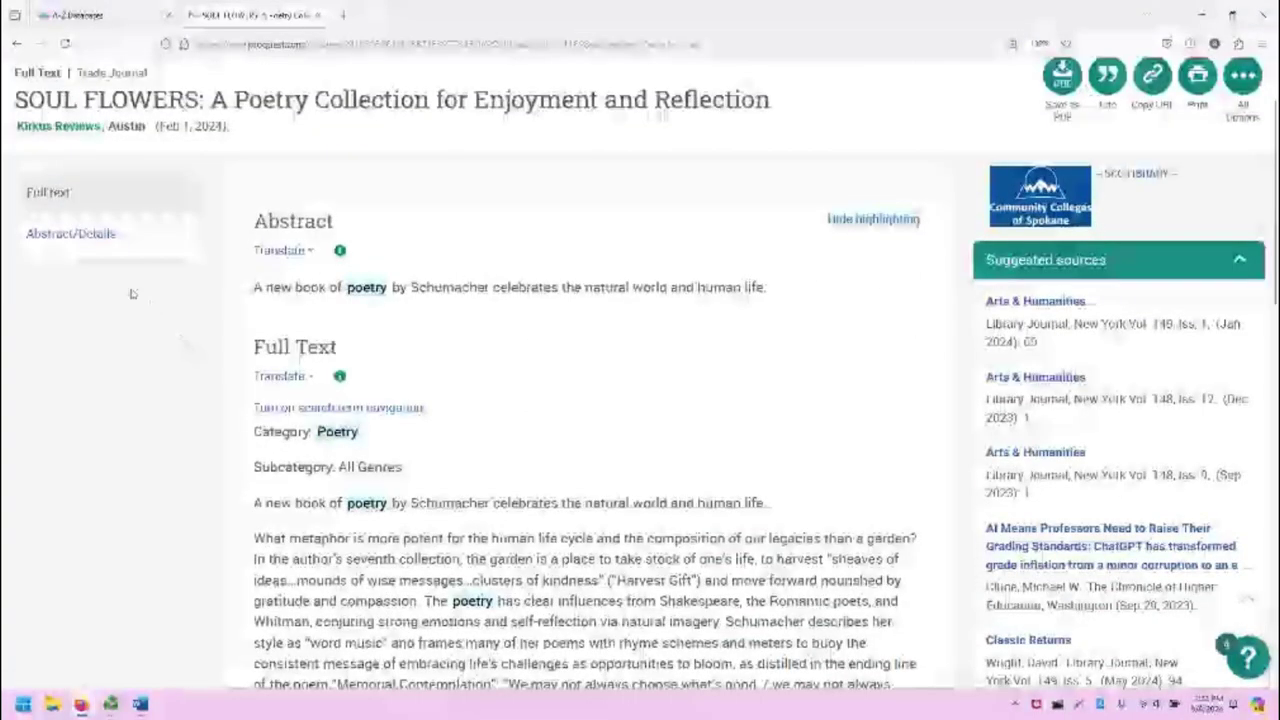
Review the abstract and publication details of the SOUL FLOWERS record, and return to its full text.
click(74, 238)
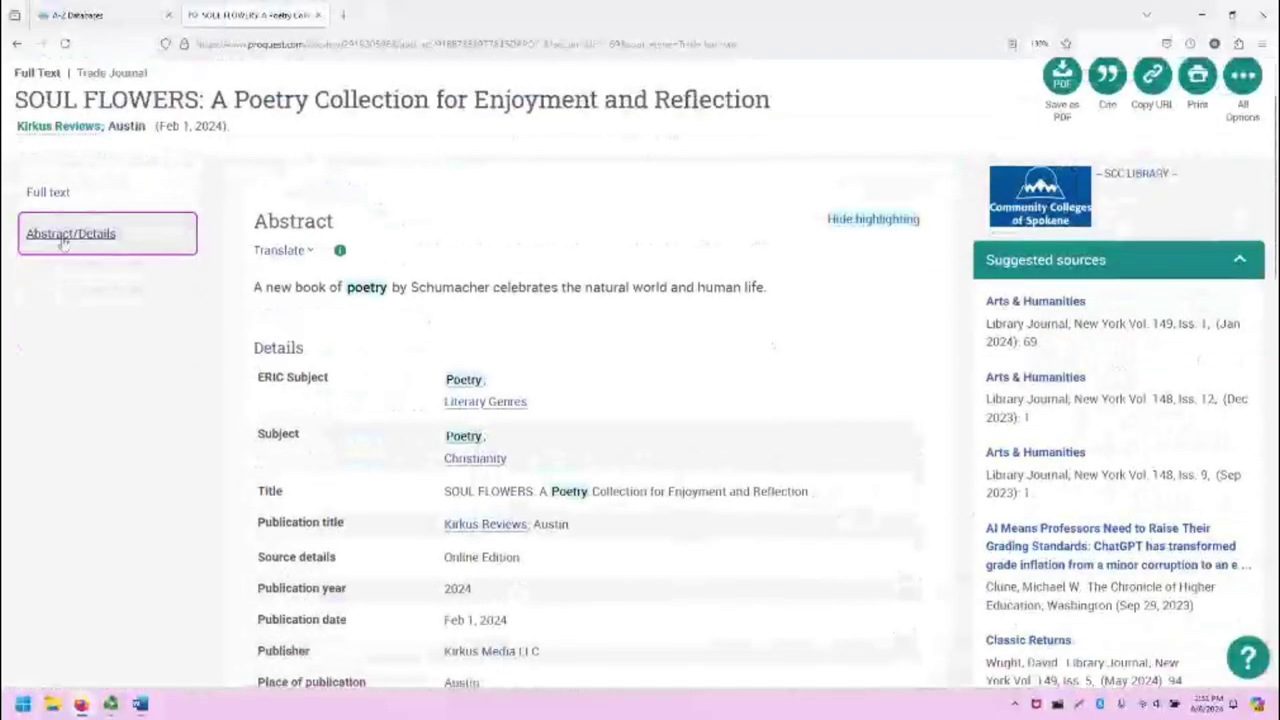
scroll(308, 350, down, 4)
scroll(313, 350, down, 3)
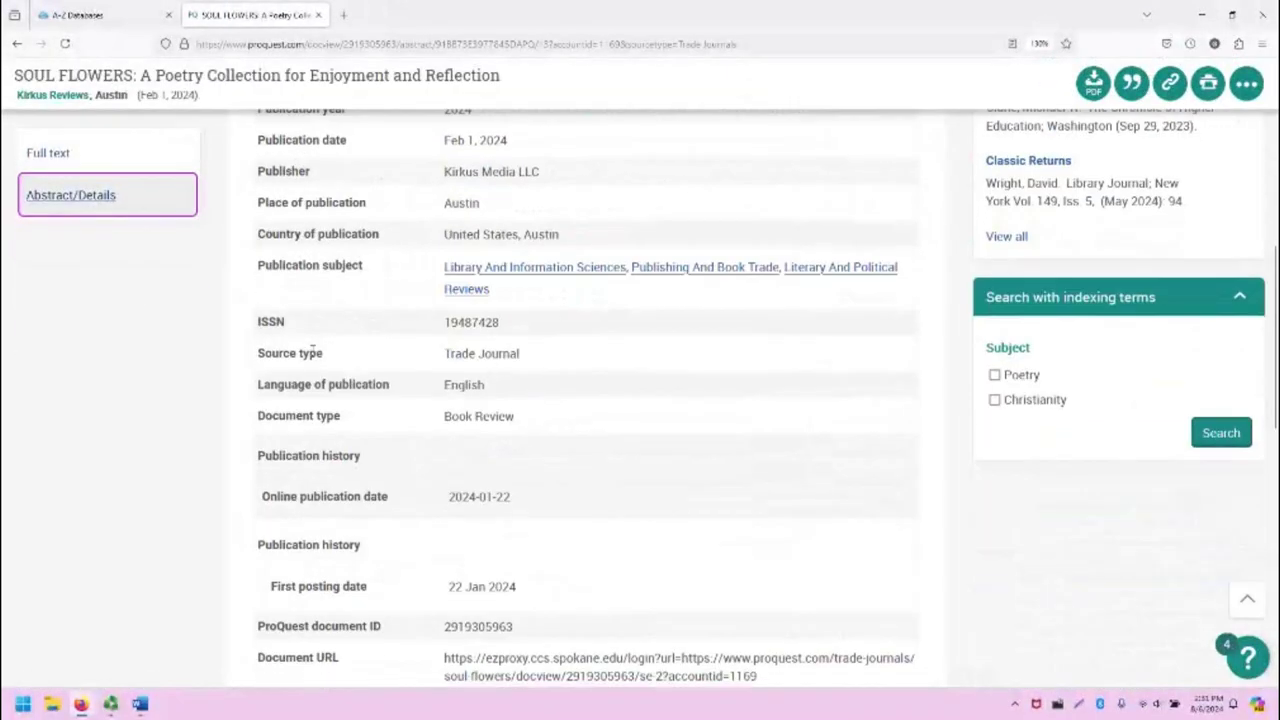
scroll(316, 372, up, 9)
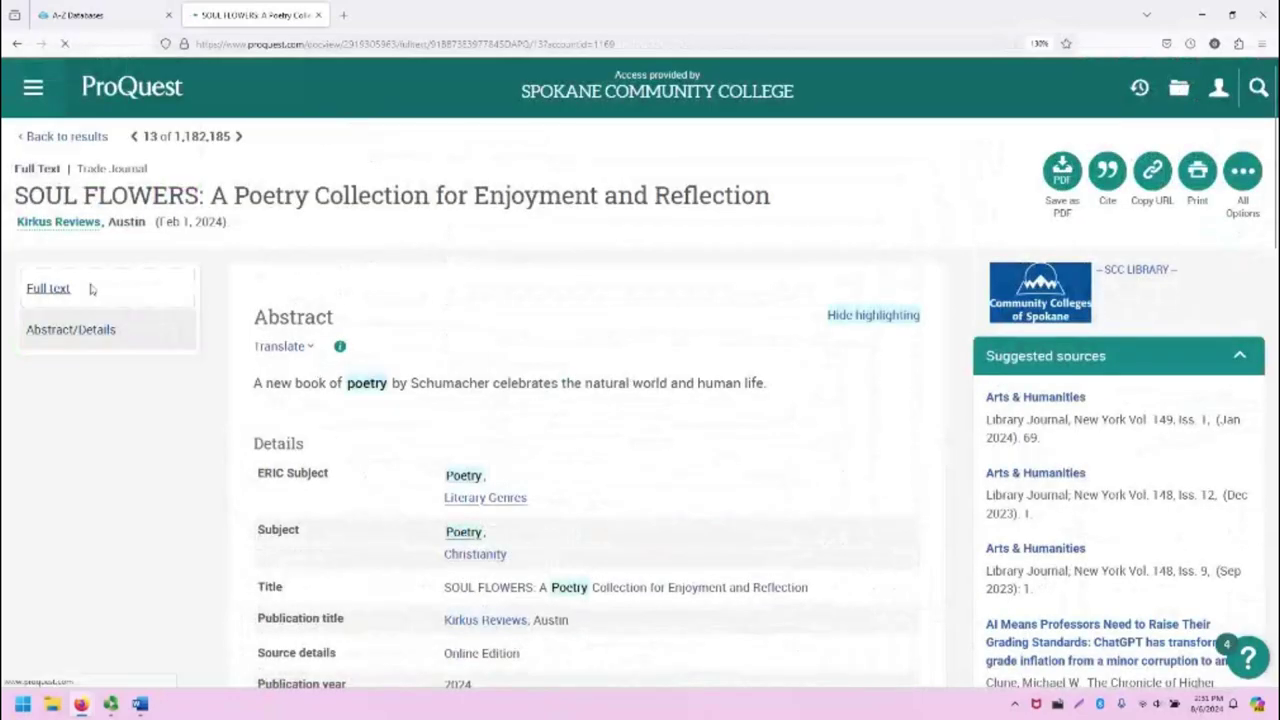
click(89, 290)
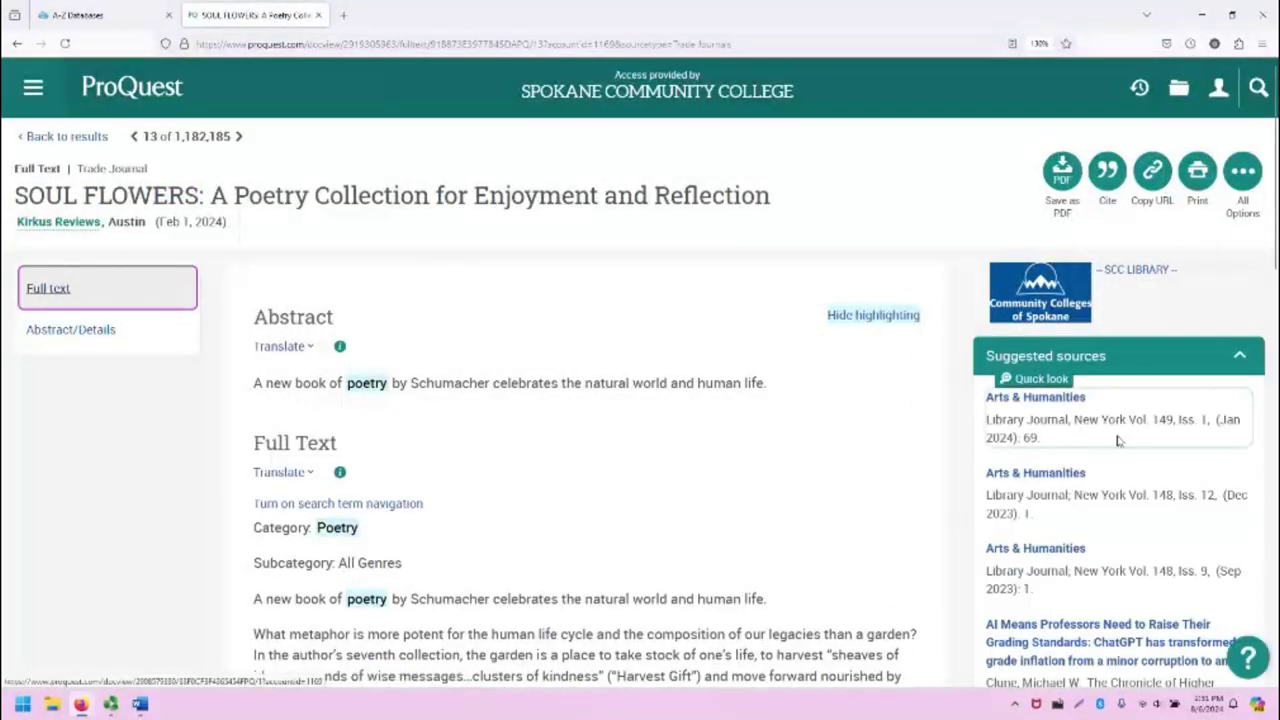
Examine the suggested sources and the subject indexing terms offered with the SOUL FLOWERS article.
scroll(1115, 438, down, 1)
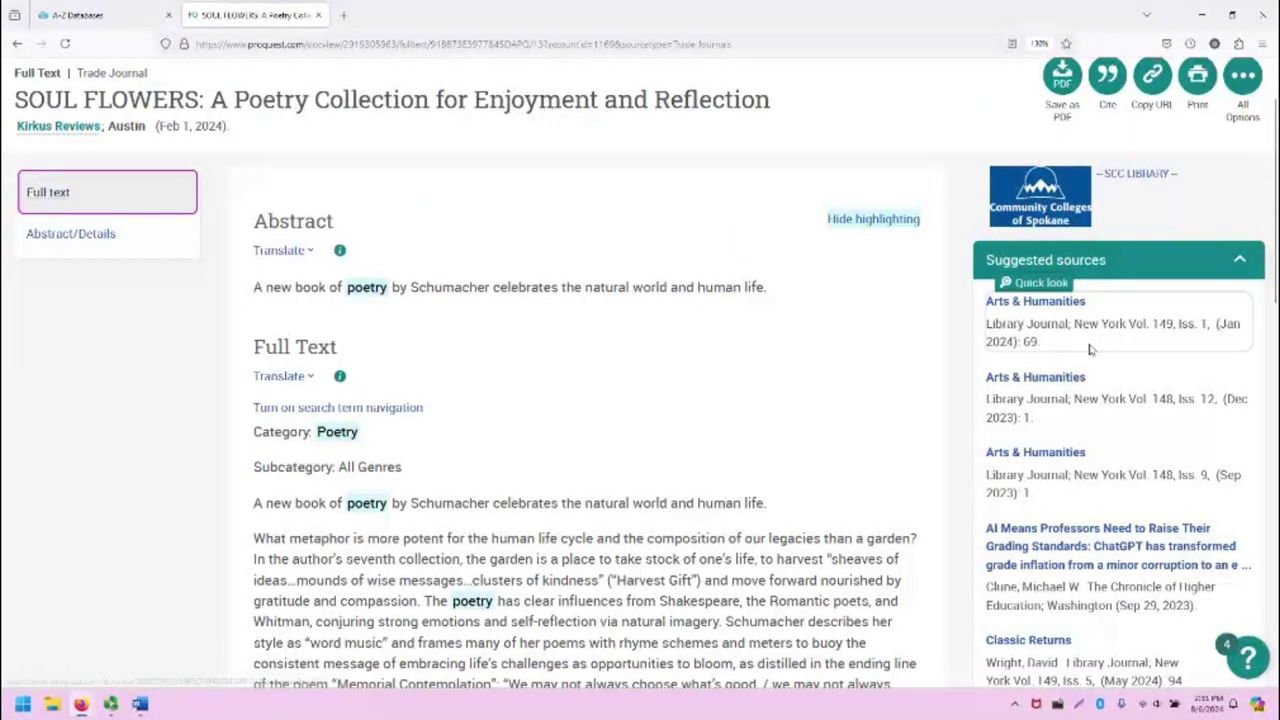
scroll(1100, 300, down, 2)
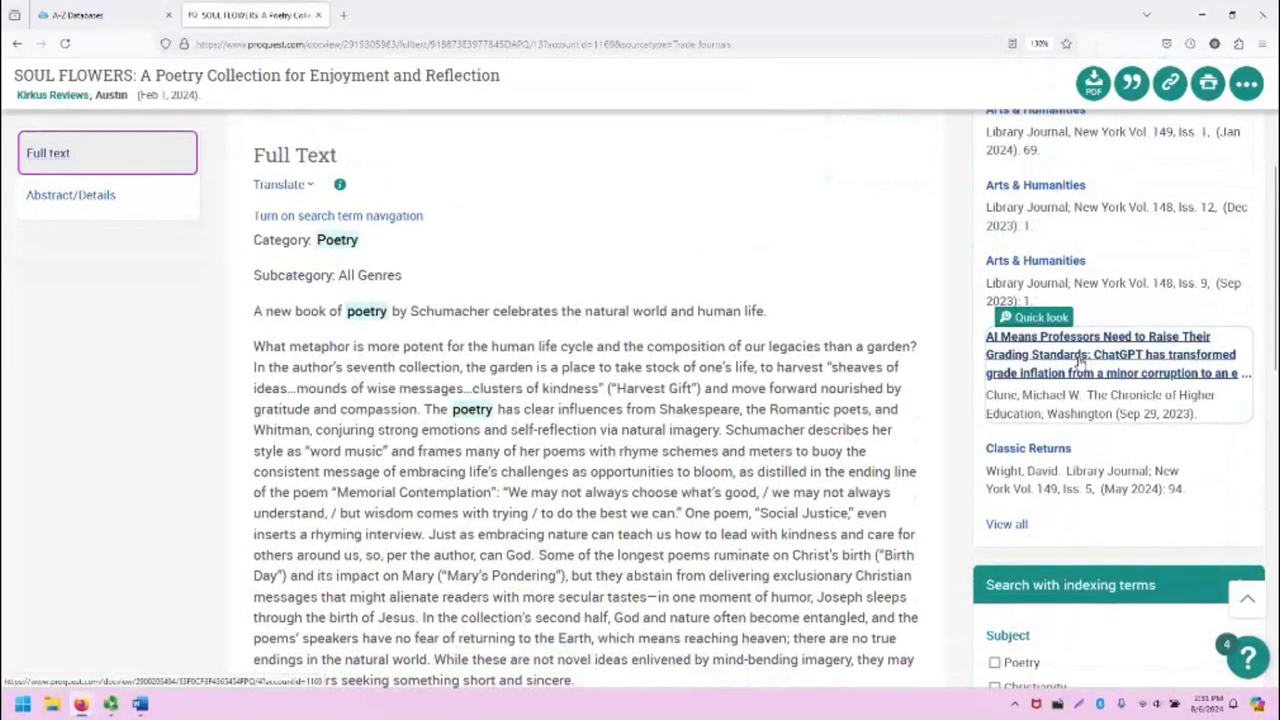
scroll(1050, 385, down, 3)
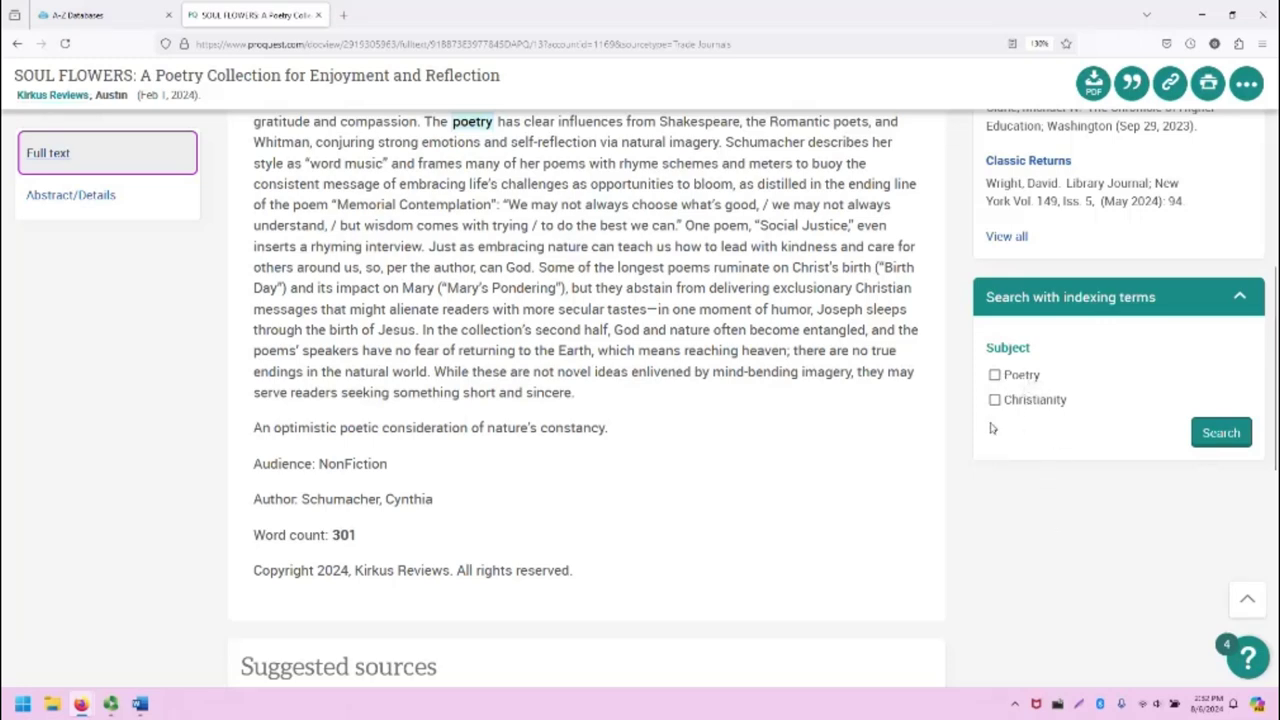
scroll(622, 381, up, 6)
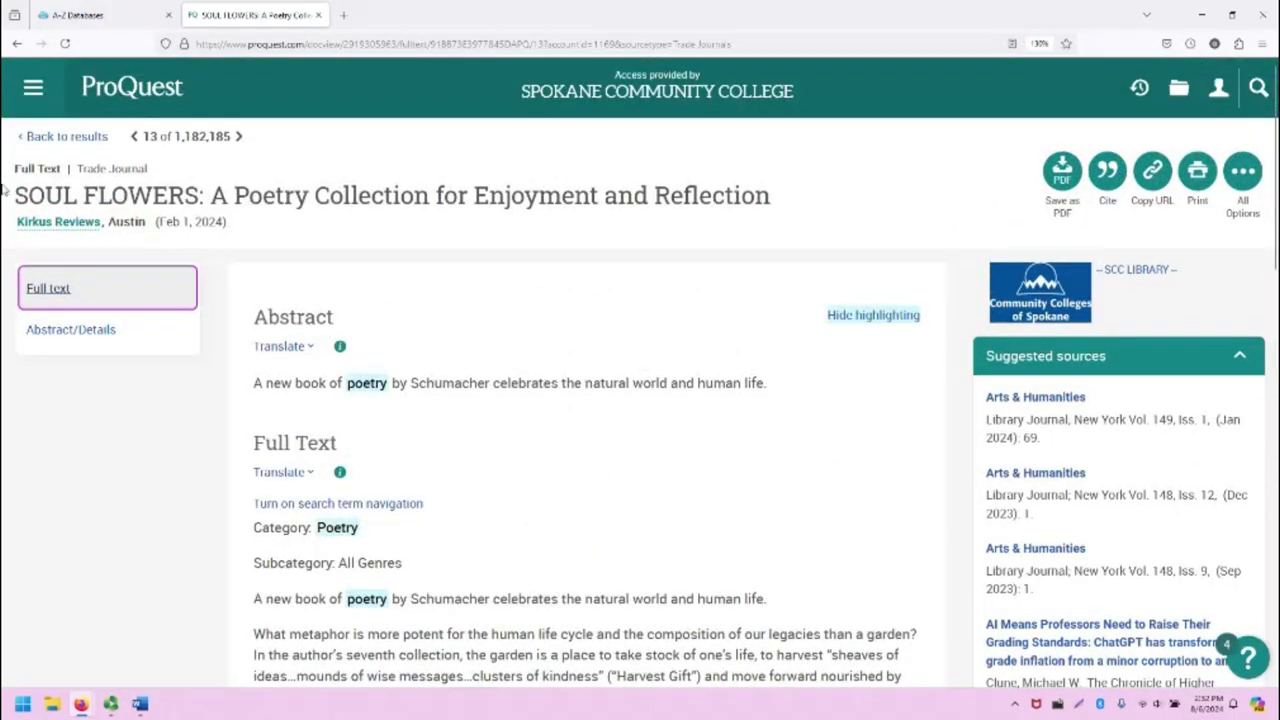
Return to the results list and open the second result, "What was it like to dive into the poetry pool?: My time as guest editor of Poetry Magazine".
click(98, 140)
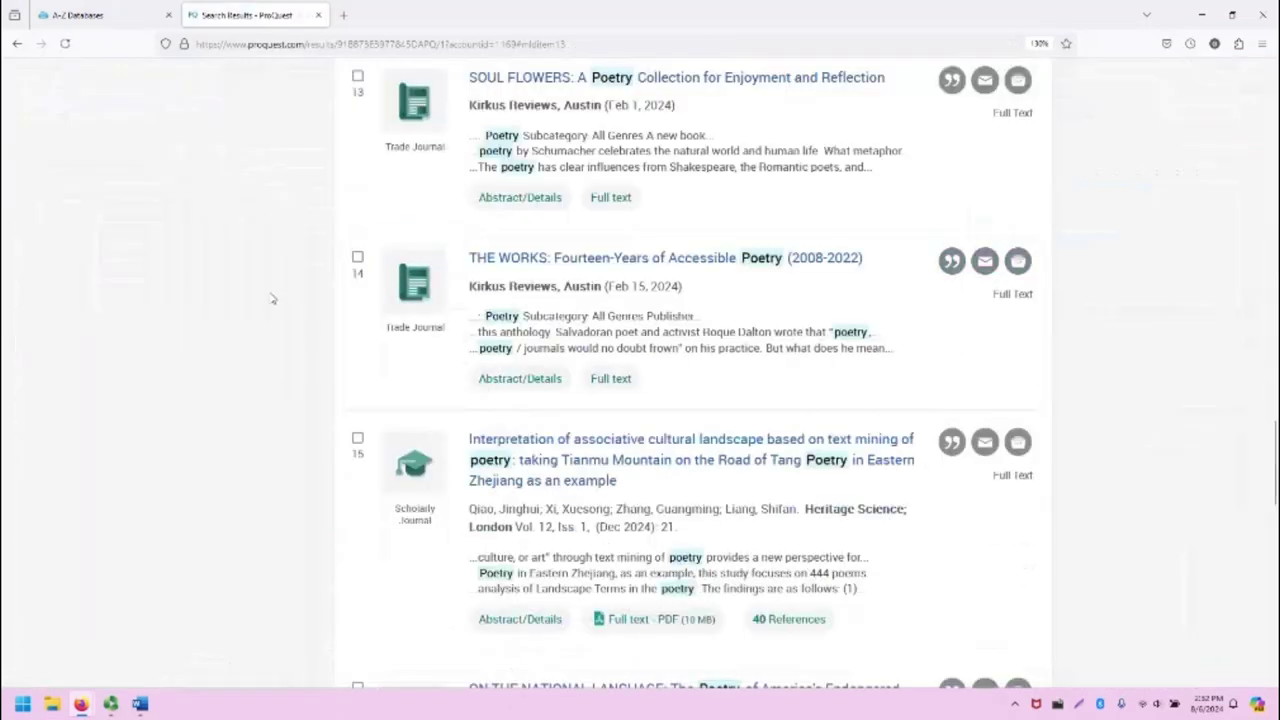
scroll(270, 300, up, 8)
scroll(538, 283, up, 12)
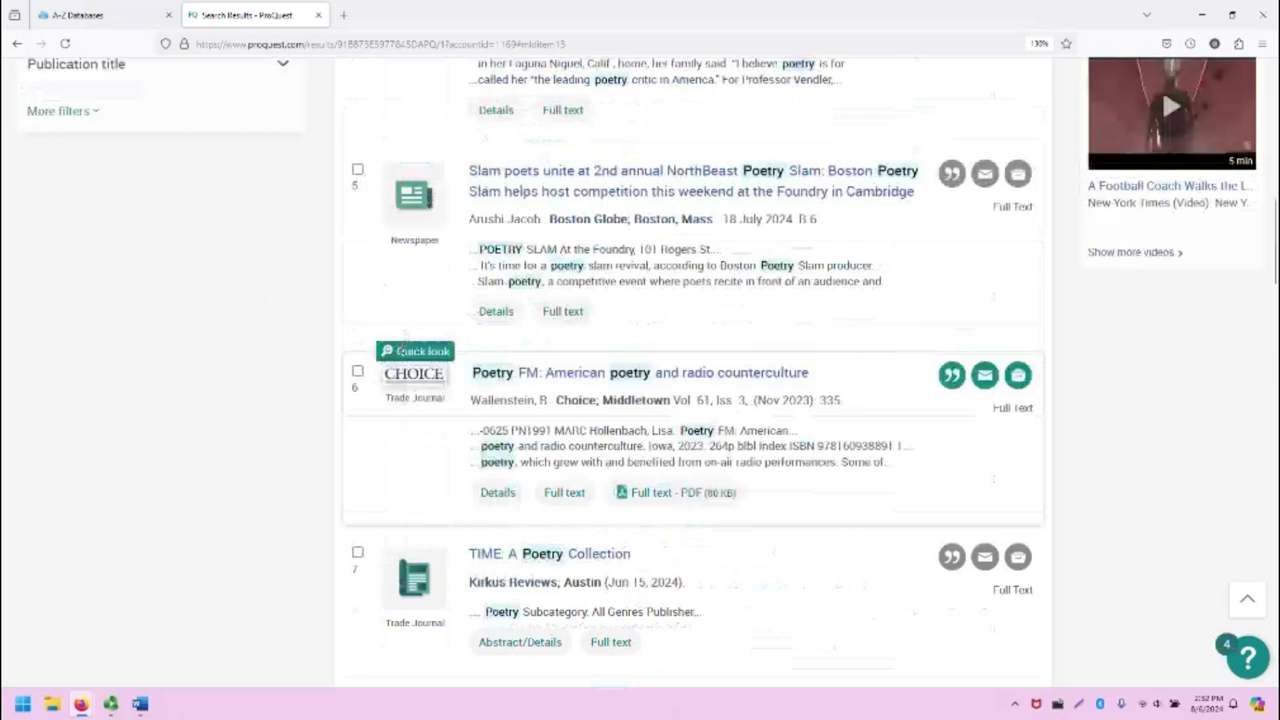
scroll(645, 451, down, 2)
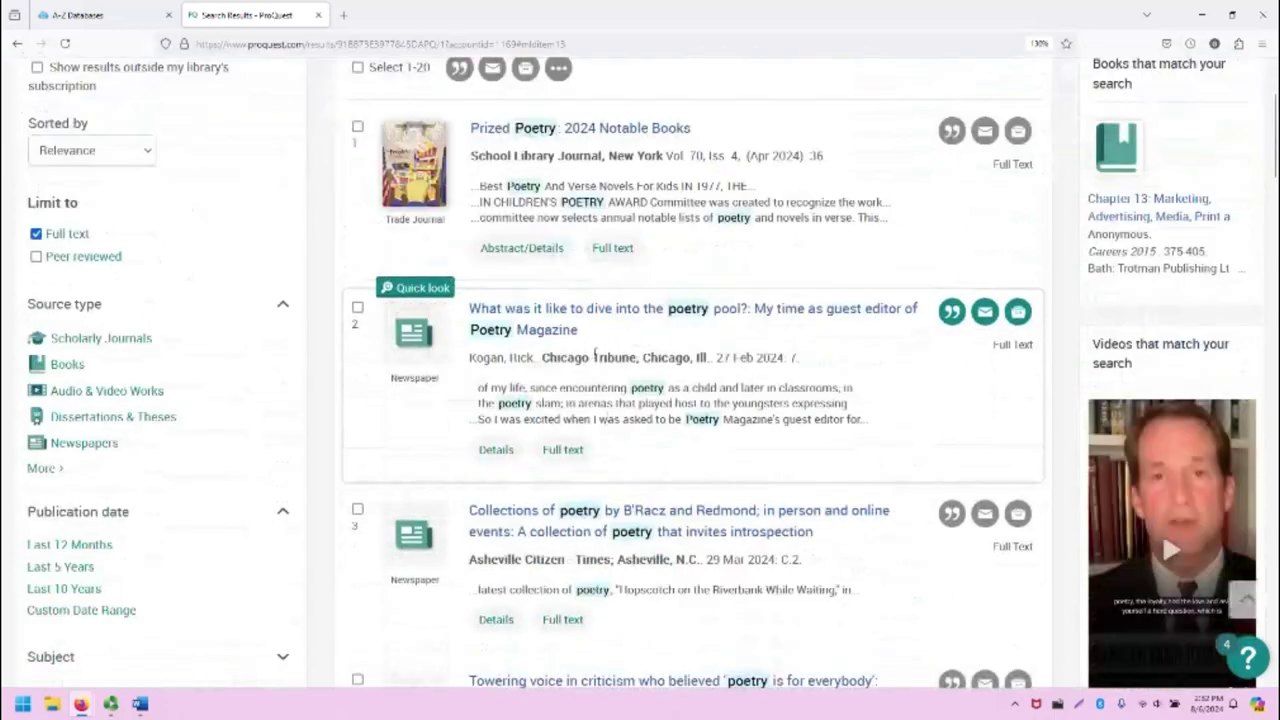
click(616, 309)
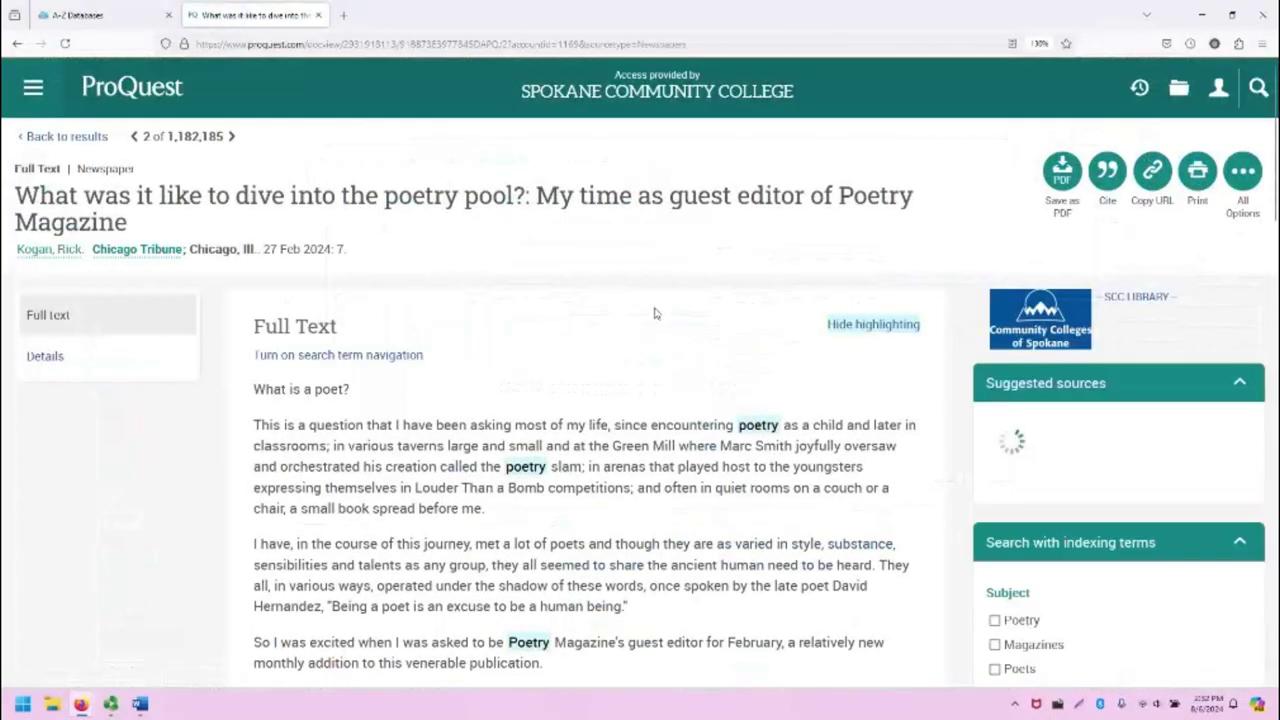
Look through the poetry pool article's full text and the suggested sources beneath it, and return to the start of the article.
scroll(655, 313, down, 2)
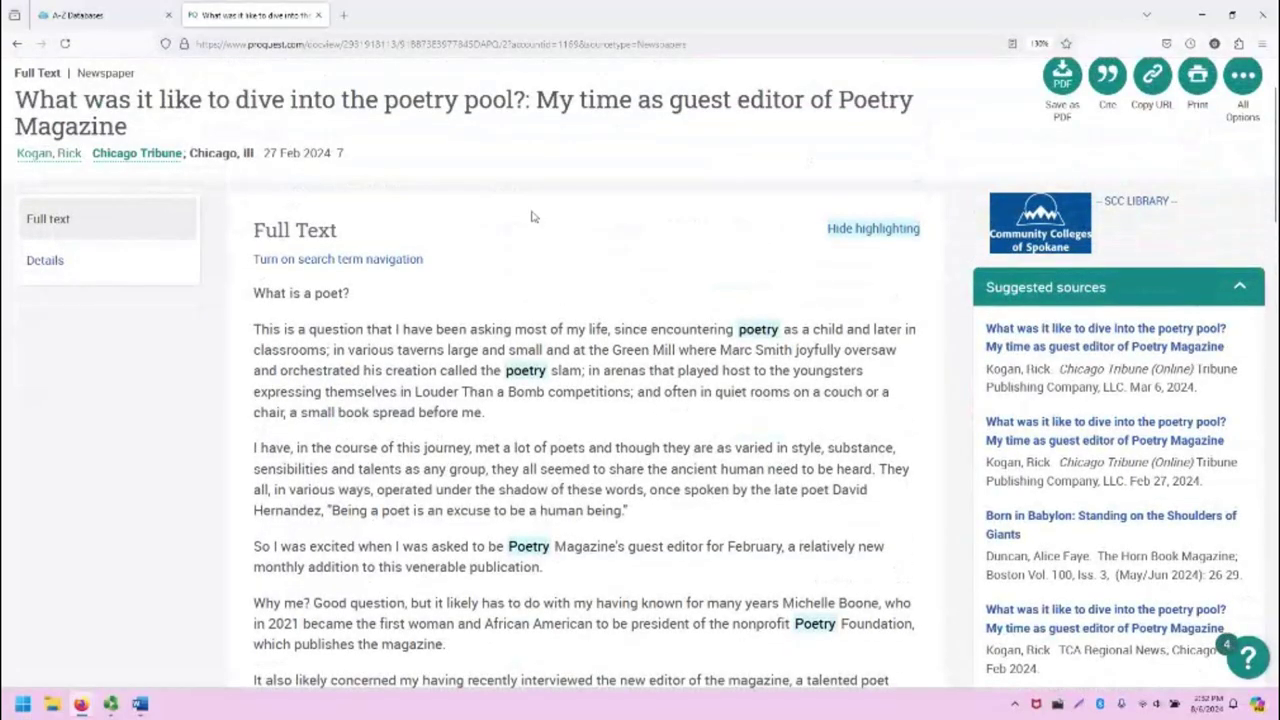
scroll(532, 217, down, 15)
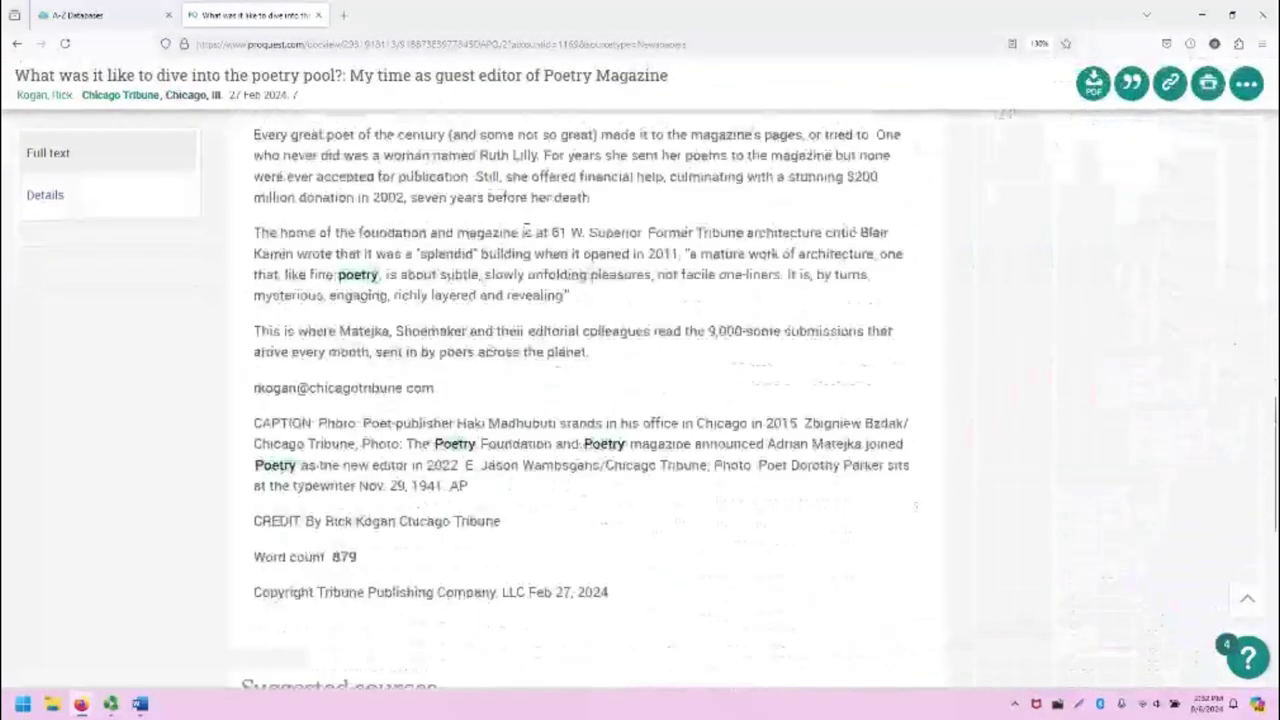
scroll(525, 228, down, 5)
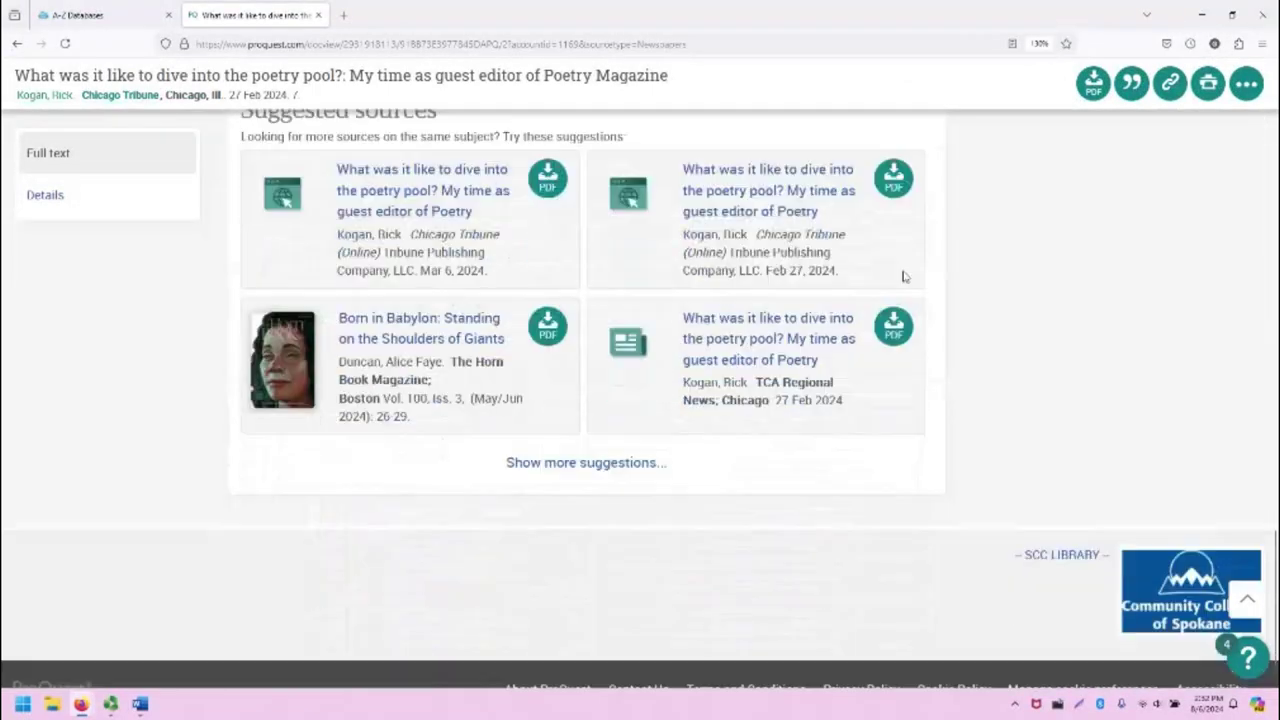
scroll(294, 180, up, 1)
drag(268, 206, 437, 206)
click(1063, 363)
scroll(1034, 357, down, 2)
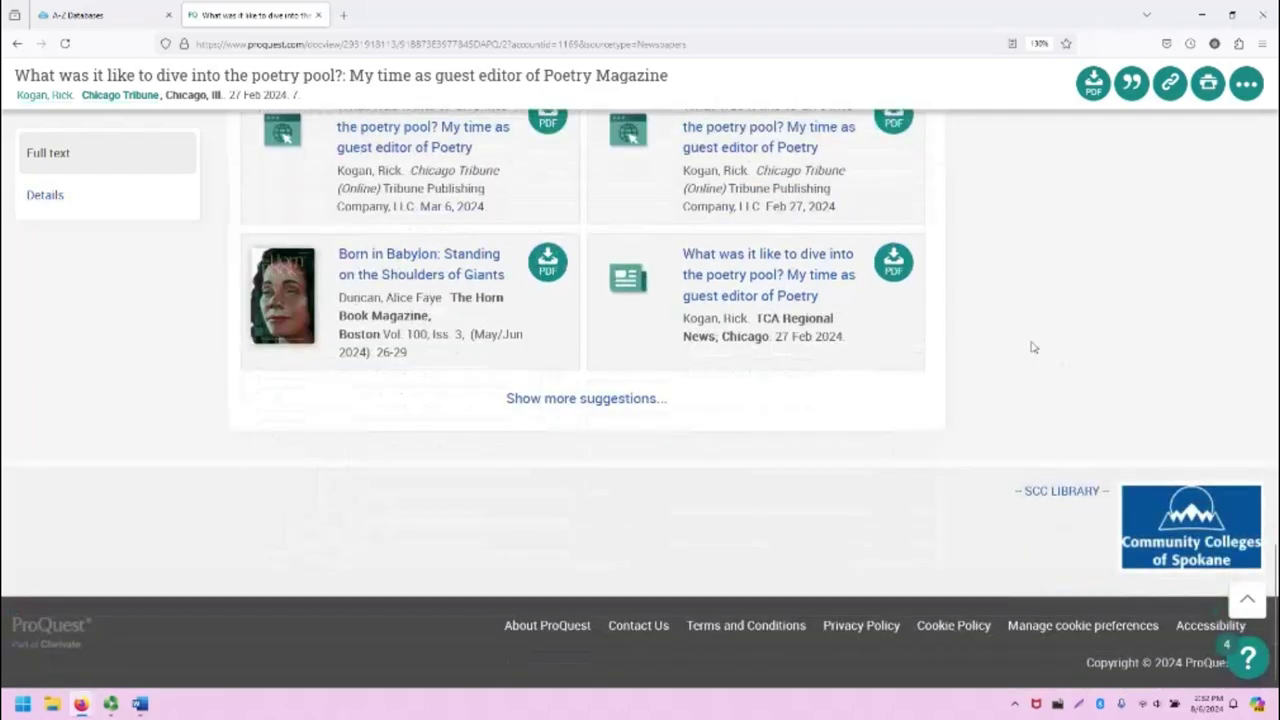
scroll(1031, 350, up, 7)
scroll(1031, 353, up, 10)
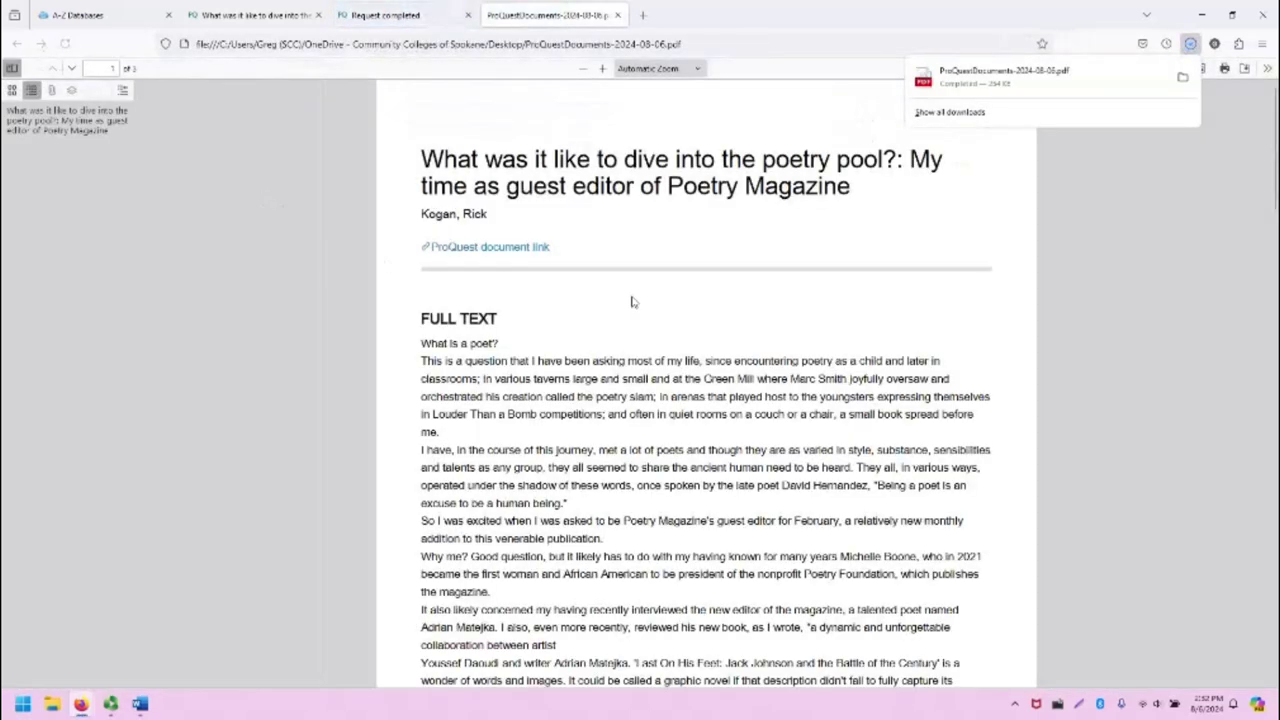
Dismiss the downloads list and examine the article's full text and publication details in the downloaded PDF.
click(500, 305)
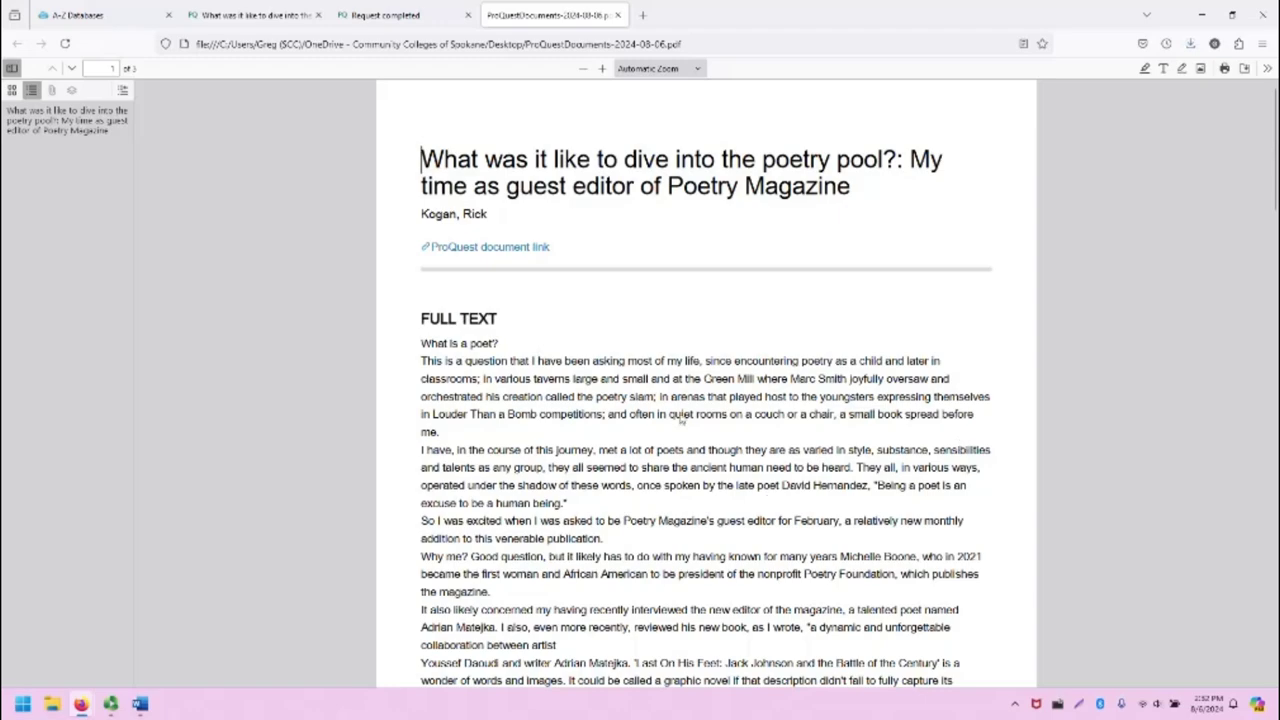
scroll(575, 298, down, 15)
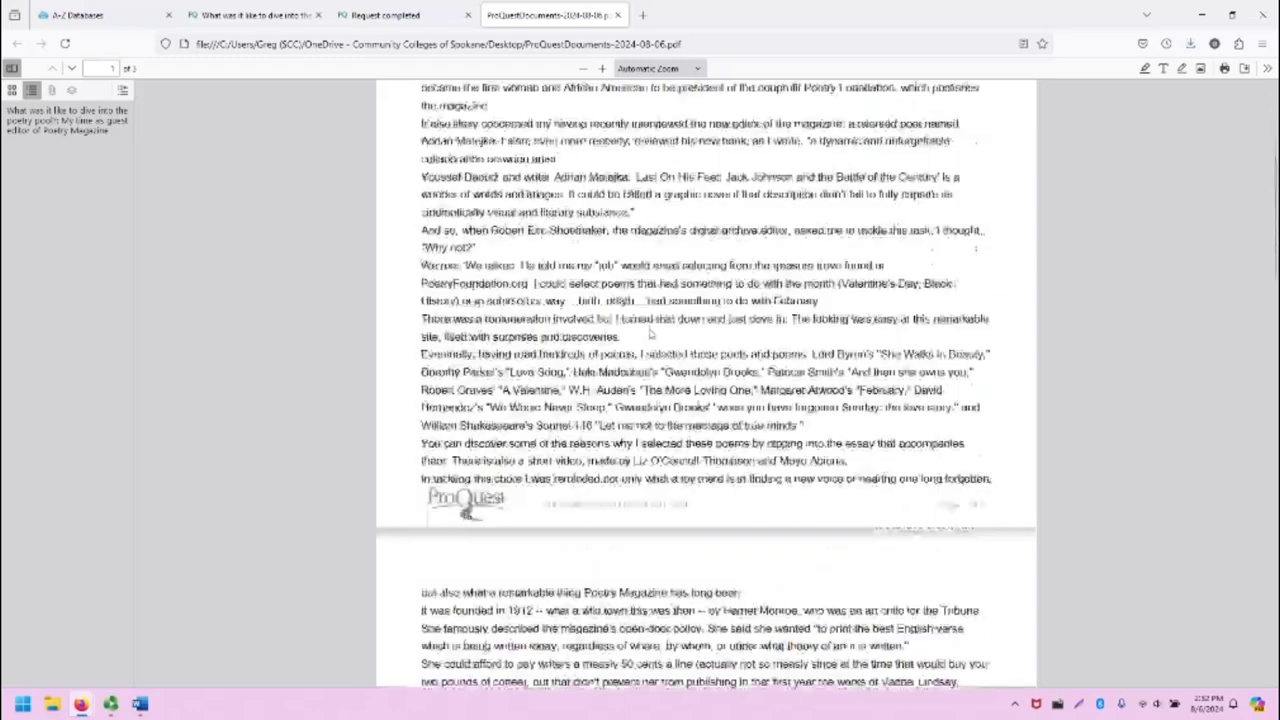
scroll(652, 337, down, 12)
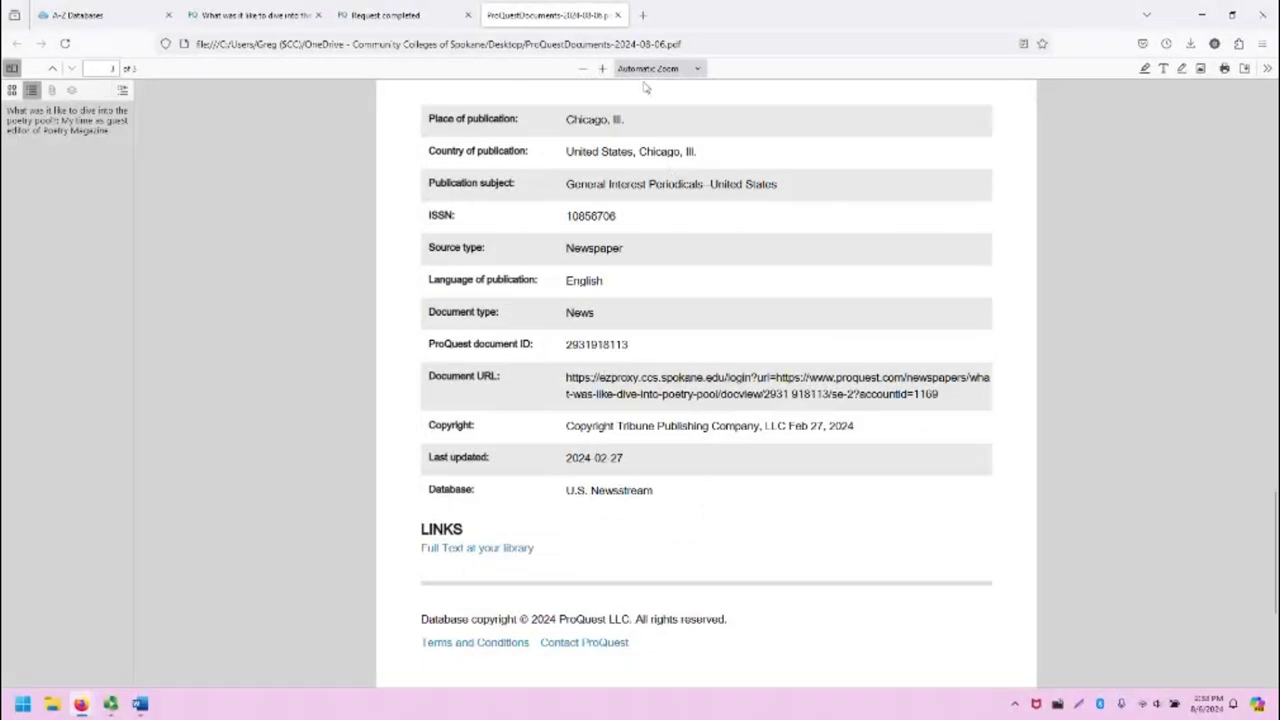
scroll(636, 295, down, 3)
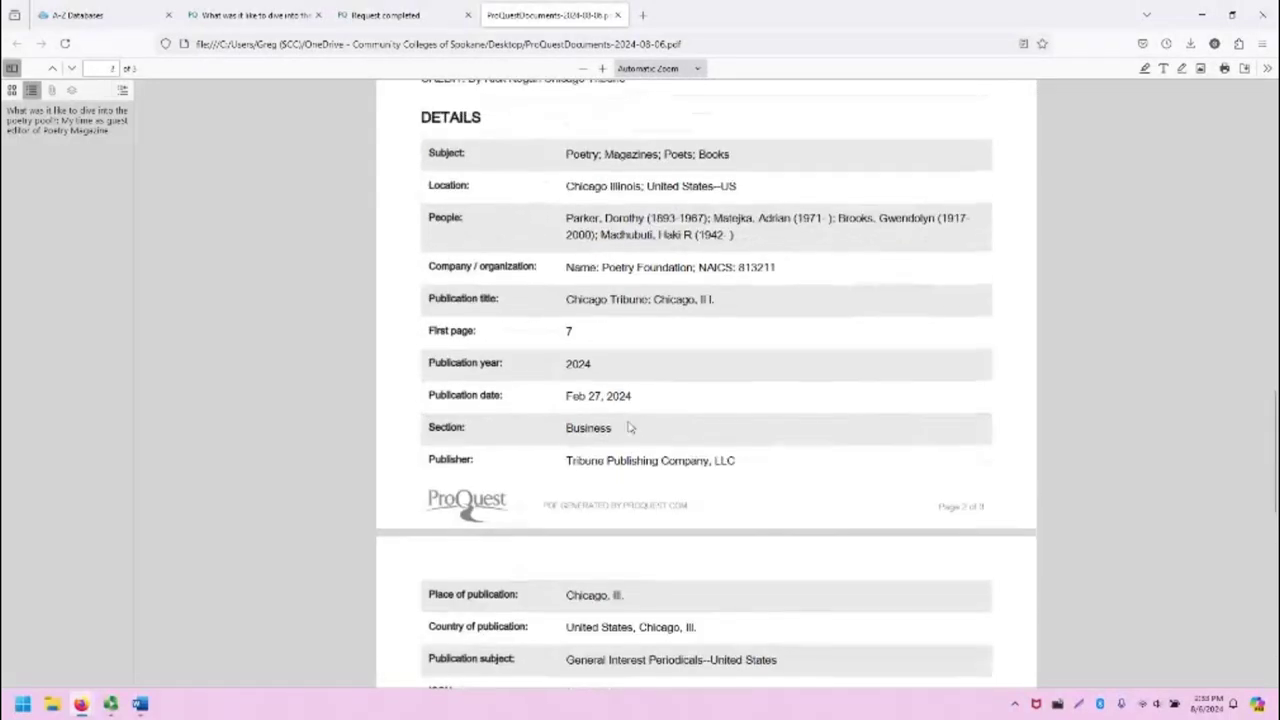
Return to the poetry pool article's ProQuest record and close the Suggested sources pop-up.
click(250, 15)
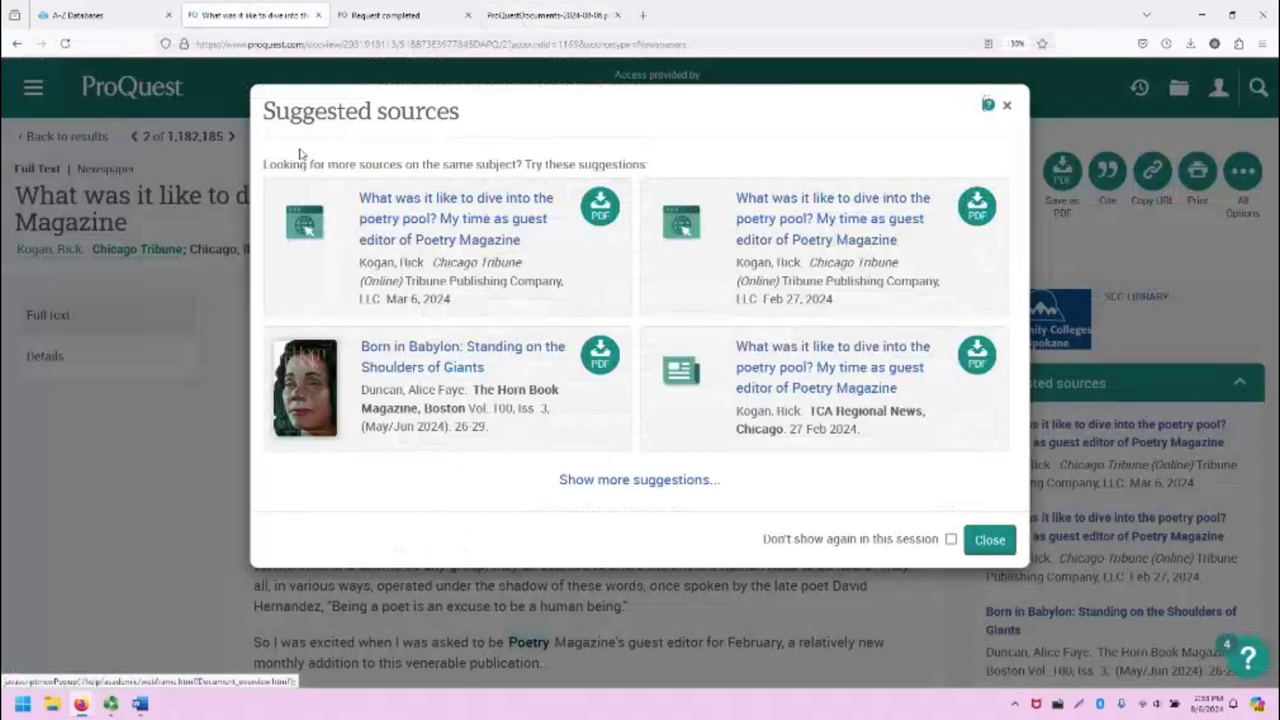
click(1006, 106)
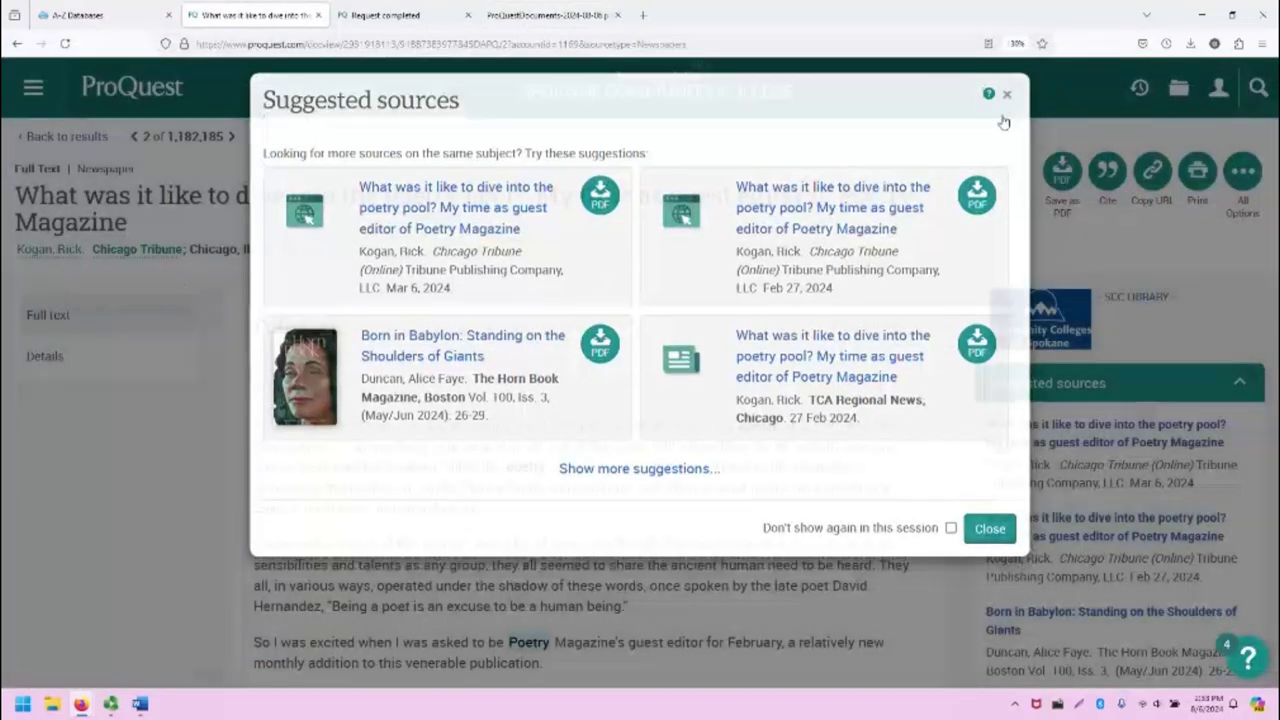